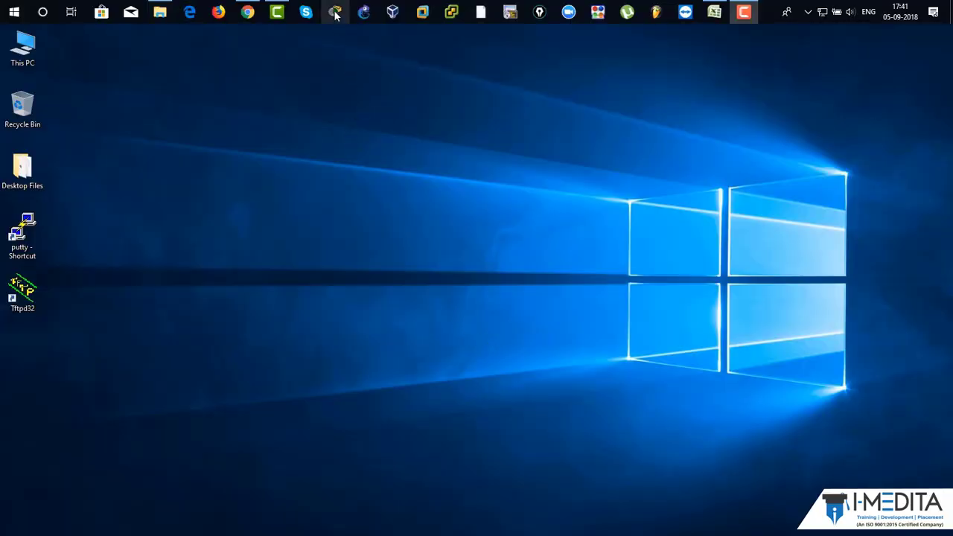
Launch Cisco Packet Tracer from the Windows taskbar.
left_click(336, 13)
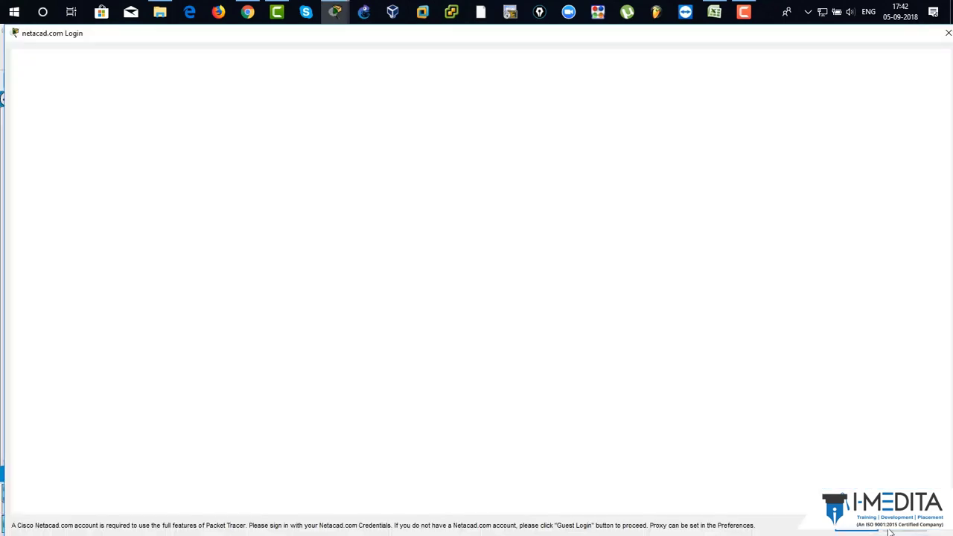
Skip the netacad.com sign-in and continue into Packet Tracer as a guest.
left_click(303, 133)
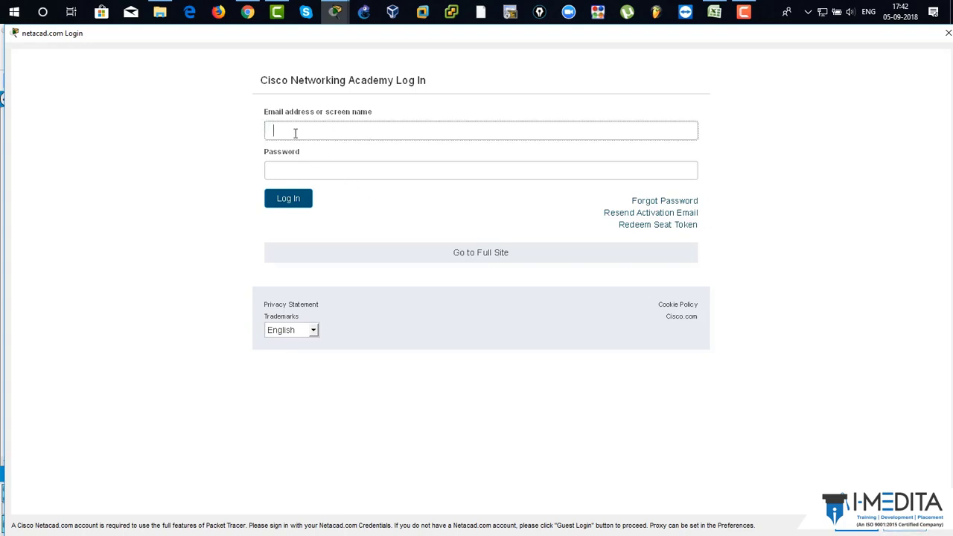
left_click(322, 166)
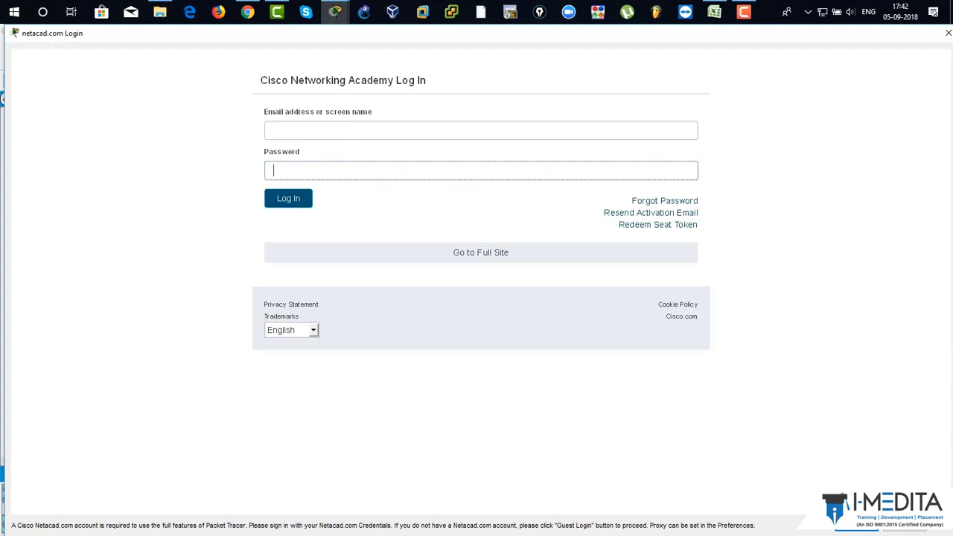
left_click(892, 530)
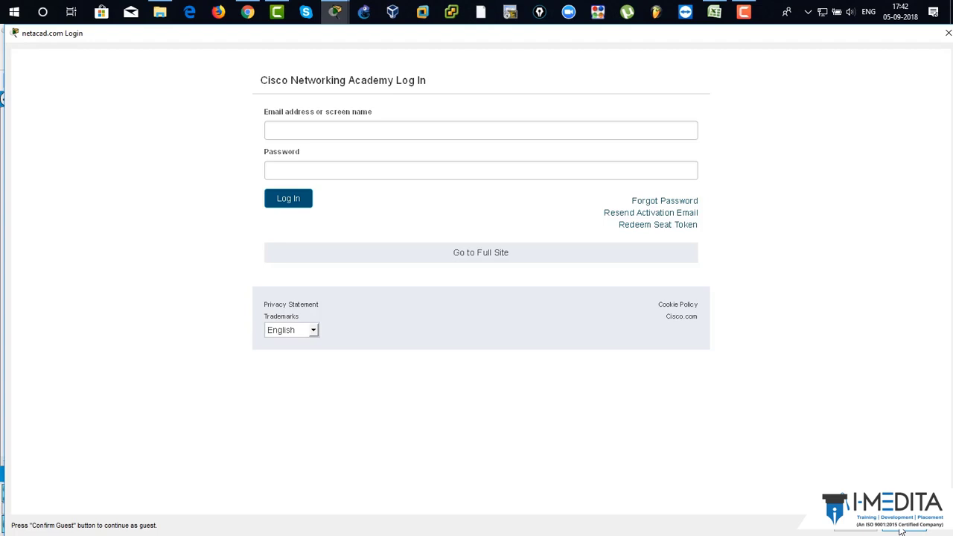
left_click(901, 530)
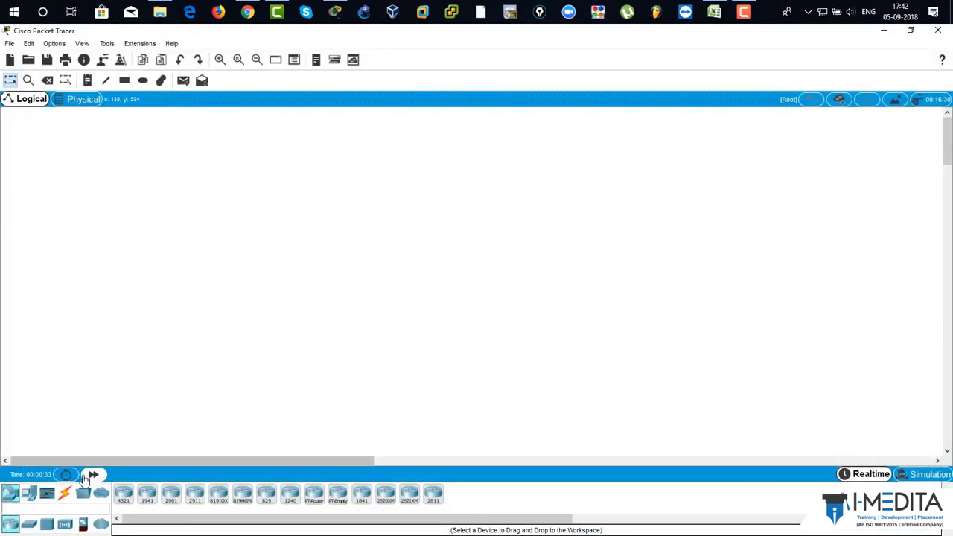
Place an 1841 router, a 2960 switch and a PC in a column on the workspace.
left_click(84, 495)
left_click(123, 494)
left_click(156, 181)
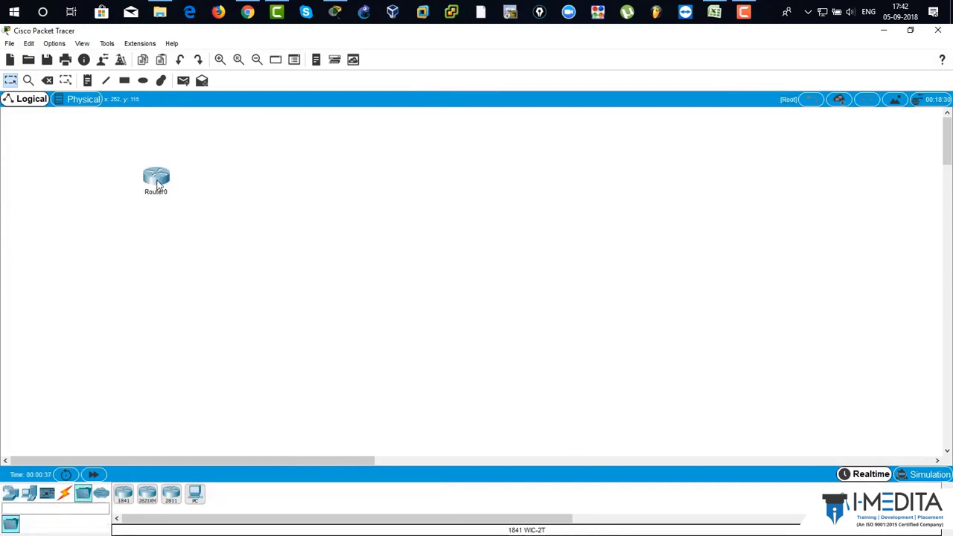
left_click(10, 493)
left_click(28, 524)
left_click(121, 499)
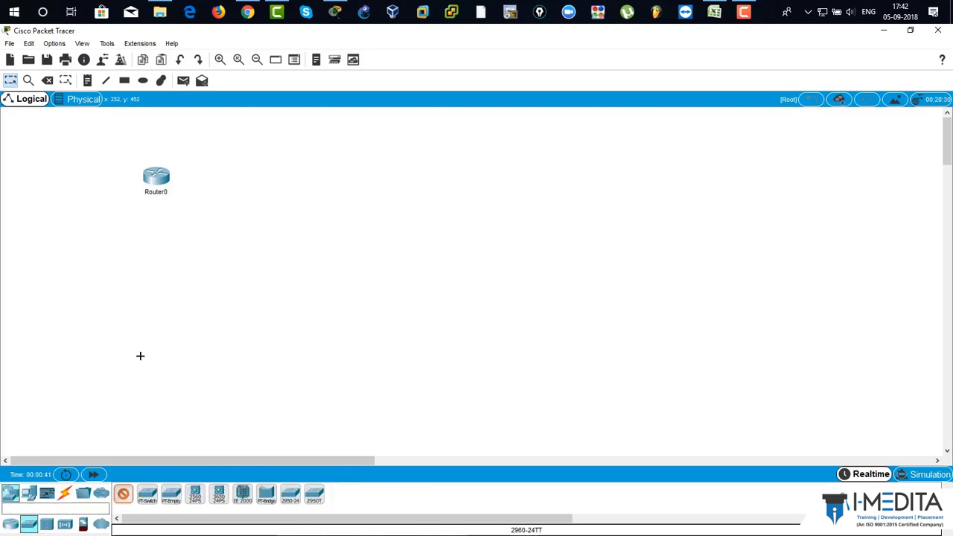
left_click(154, 284)
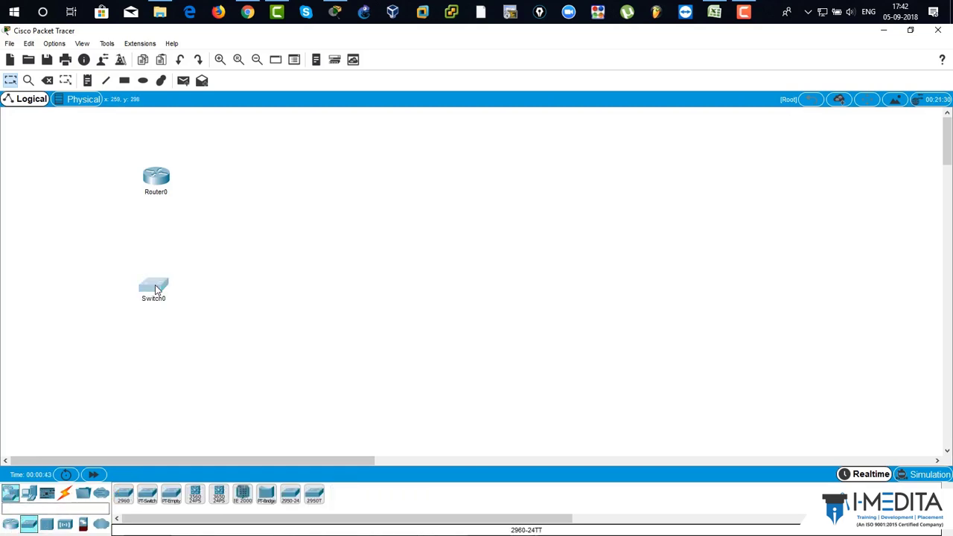
left_click(28, 493)
left_click(122, 498)
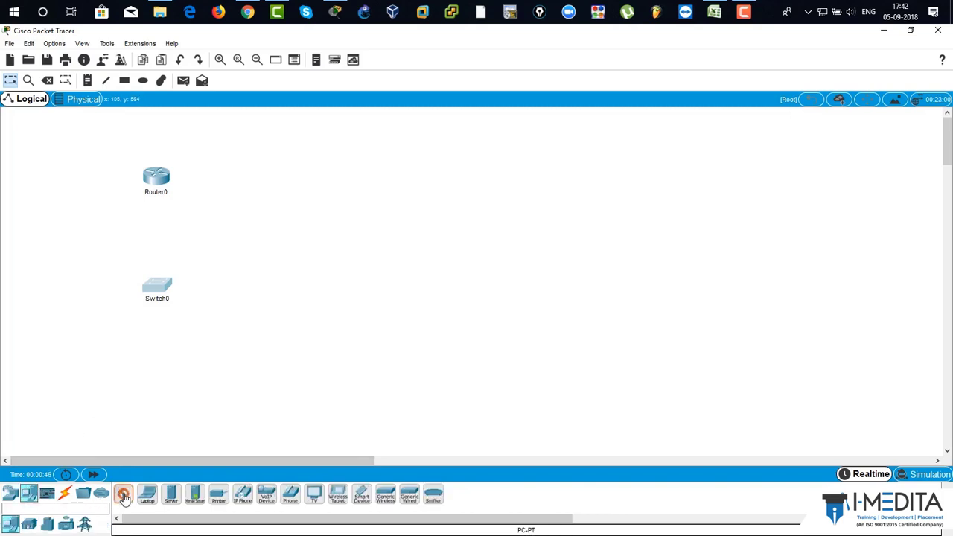
left_click(156, 392)
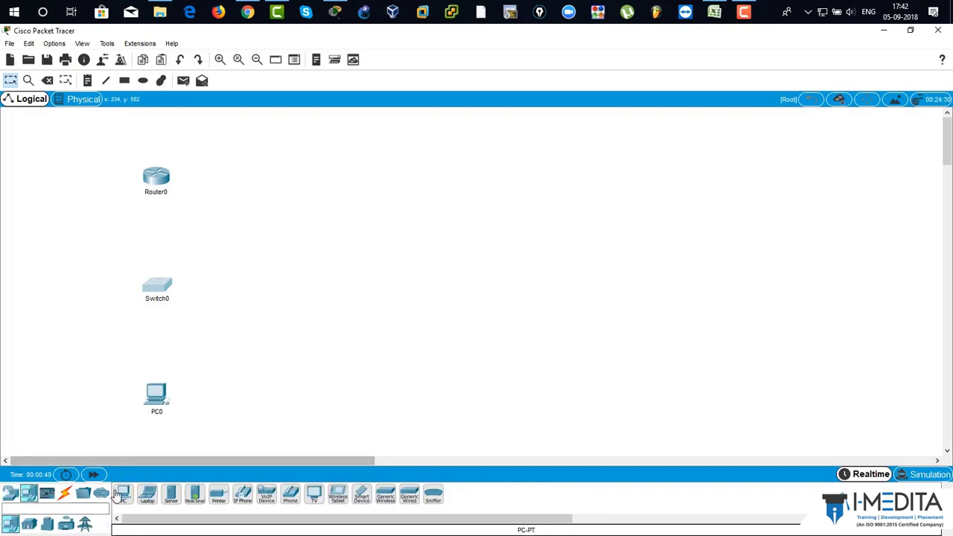
Cable Router0 Fa0/0 to Switch0 Fa0/1 and Switch0 Fa0/2 to PC0, then move PC0 beside the switch.
left_click(65, 495)
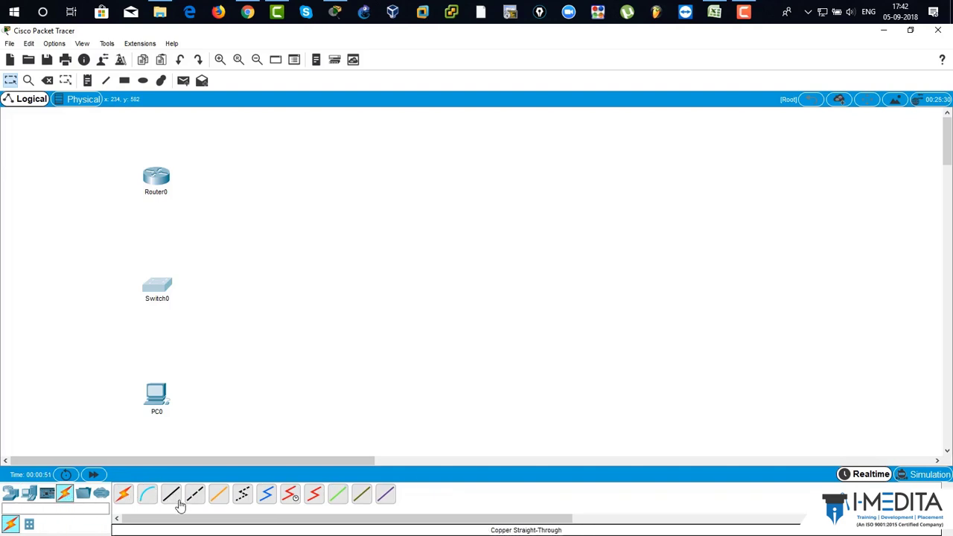
left_click(173, 494)
left_click(155, 181)
left_click(187, 213)
left_click(157, 284)
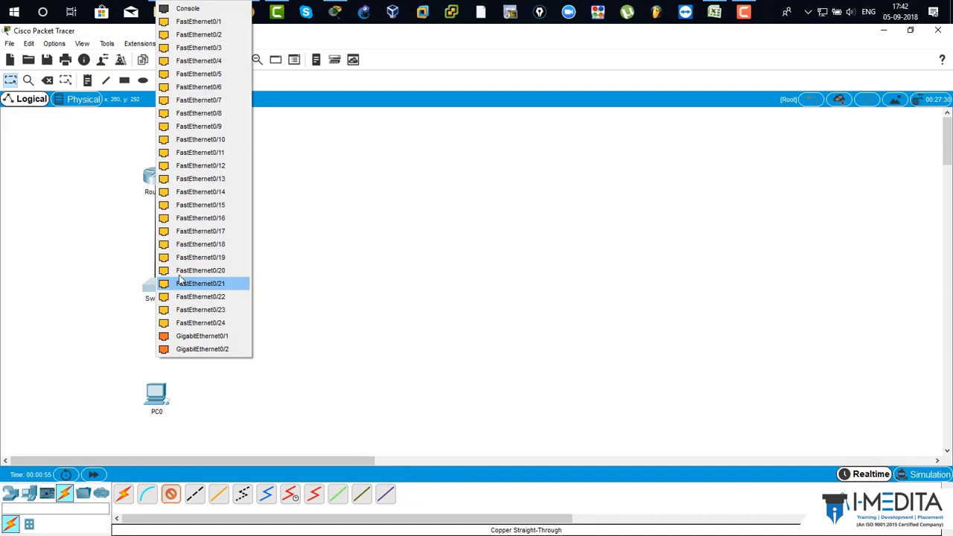
left_click(198, 21)
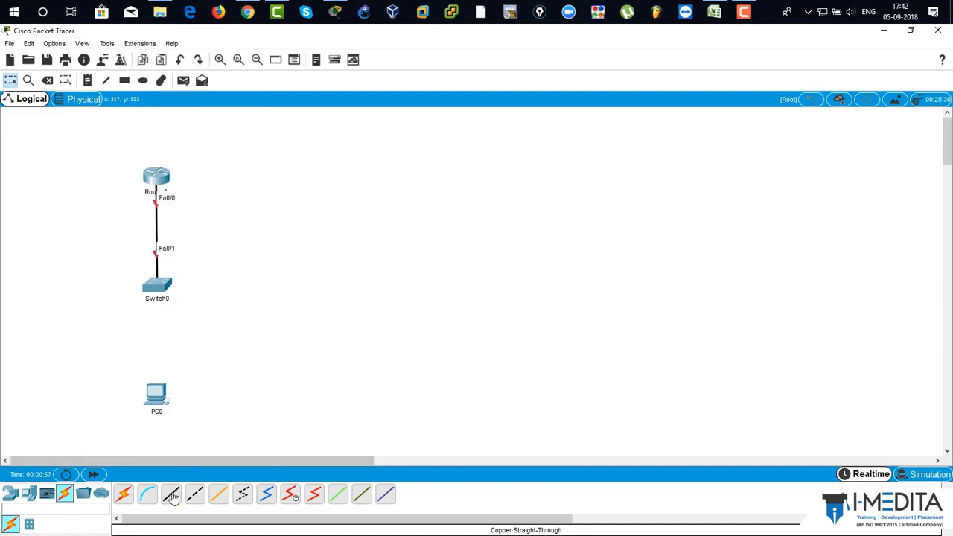
left_click(157, 287)
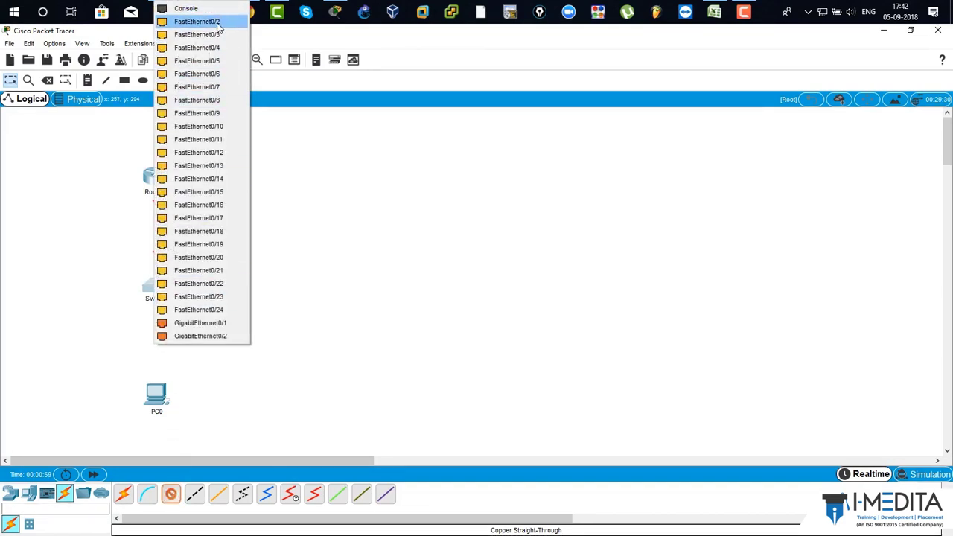
left_click(219, 30)
left_click(155, 392)
left_click(185, 402)
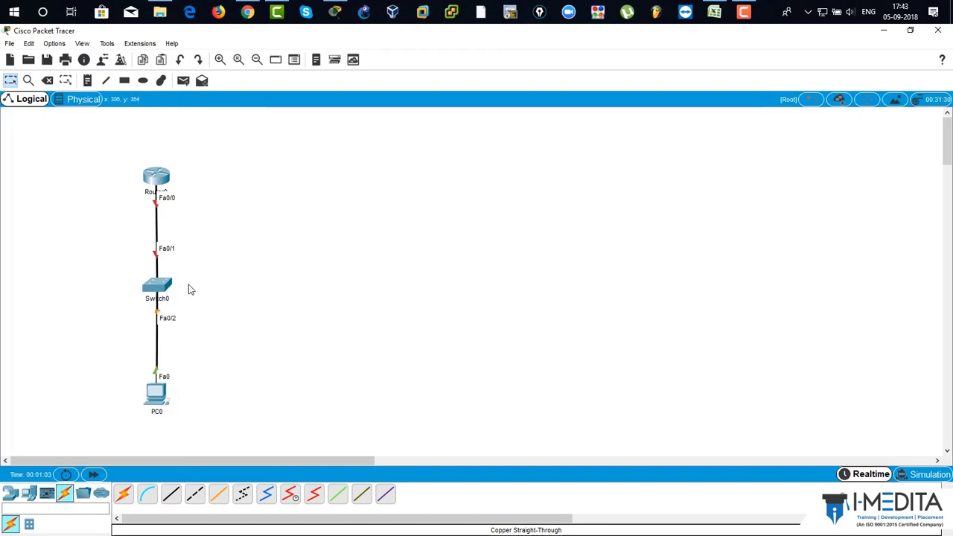
left_click_drag(159, 389, 263, 287)
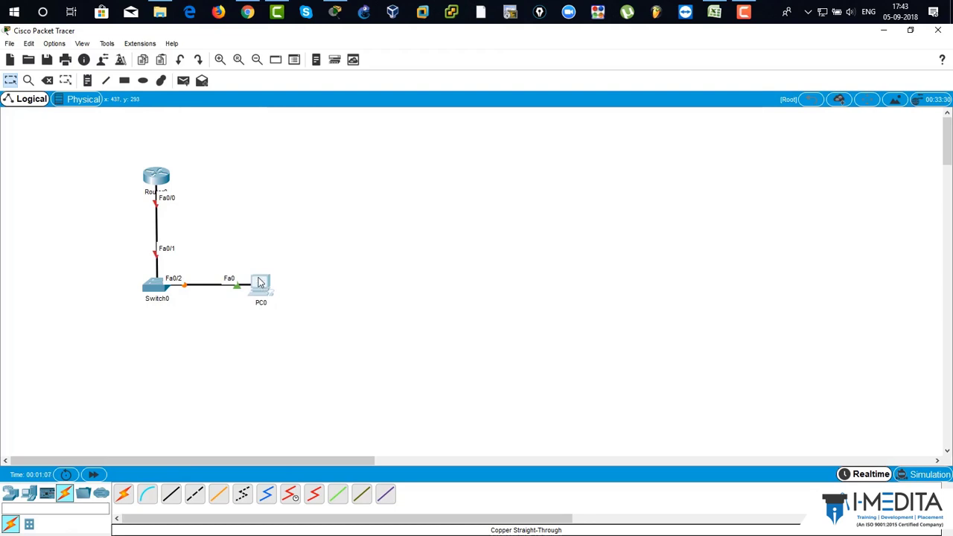
Add text notes reading 192.168.1.1/24 and 192.168.1.2/24 to the workspace.
left_click(87, 80)
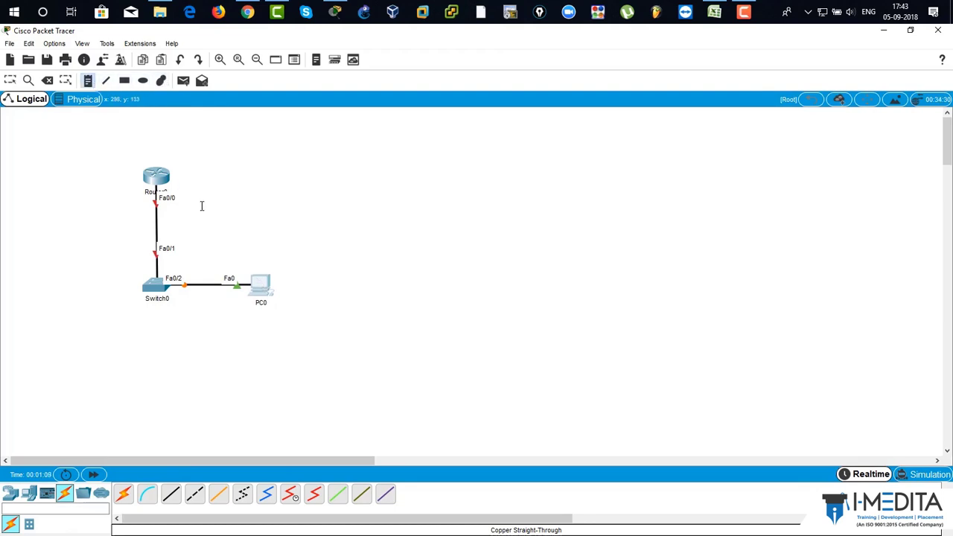
left_click(198, 204)
type("192.168.1.1/24")
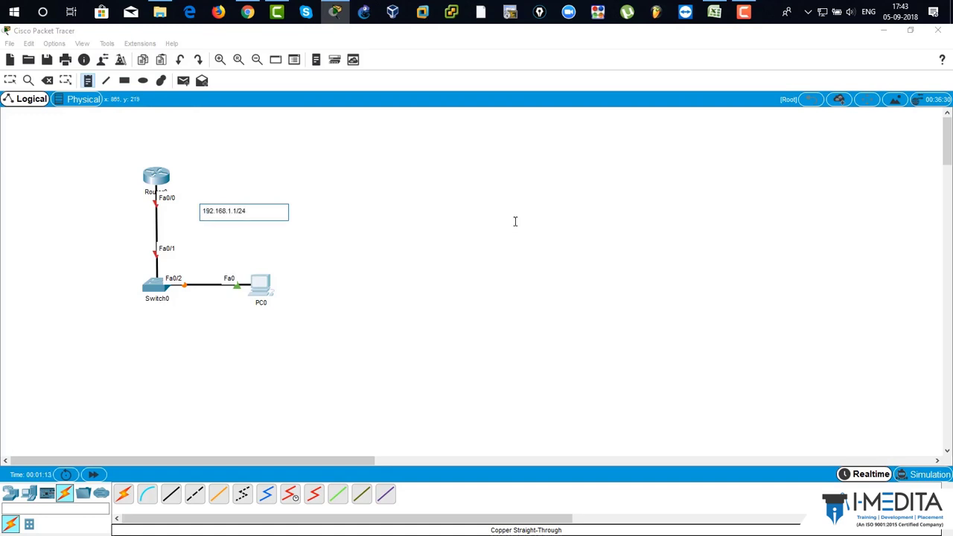
left_click(88, 81)
left_click(230, 150)
type("192.168.1.2/24")
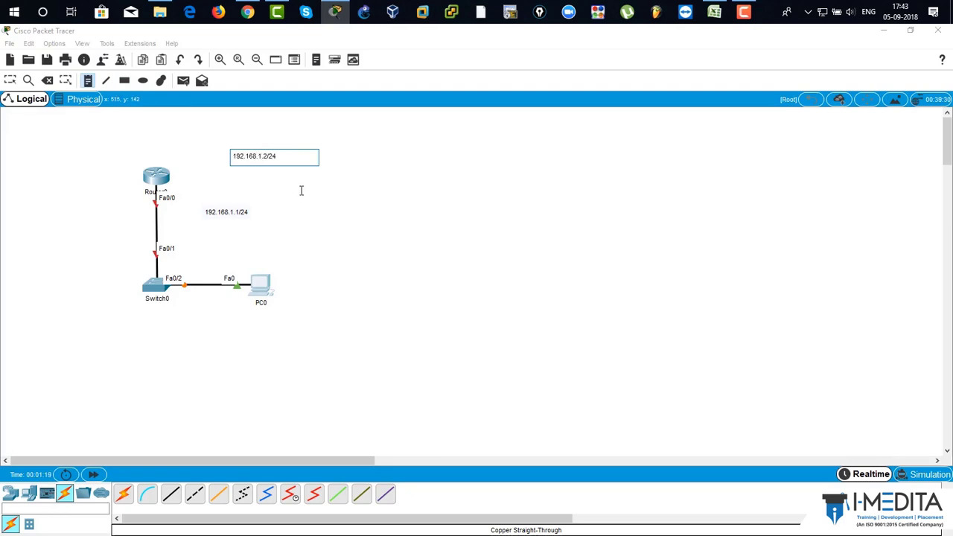
left_click(301, 191)
Position the notes beside Router0 Fa0/0 and below PC0, then shift the whole topology up-left.
left_click(10, 80)
left_click_drag(245, 211, 146, 205)
left_click_drag(269, 159, 273, 313)
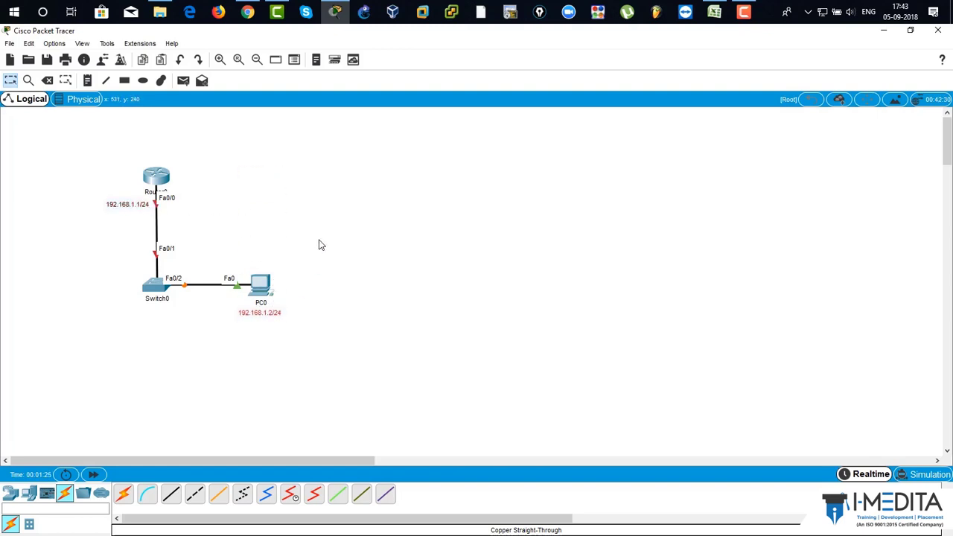
left_click_drag(359, 147, 143, 341)
left_click_drag(151, 287, 76, 246)
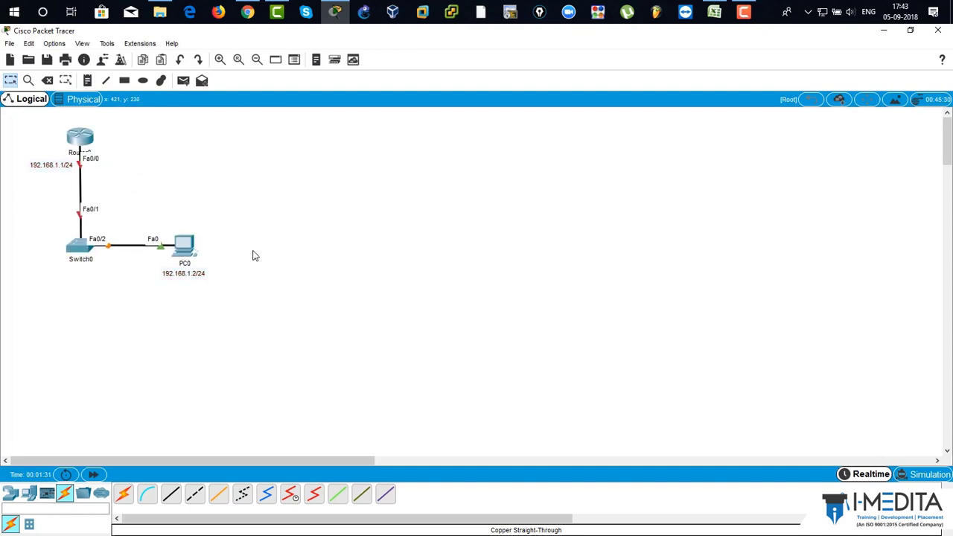
Open Router0's CLI and answer no to the initial configuration dialog.
left_click(87, 143)
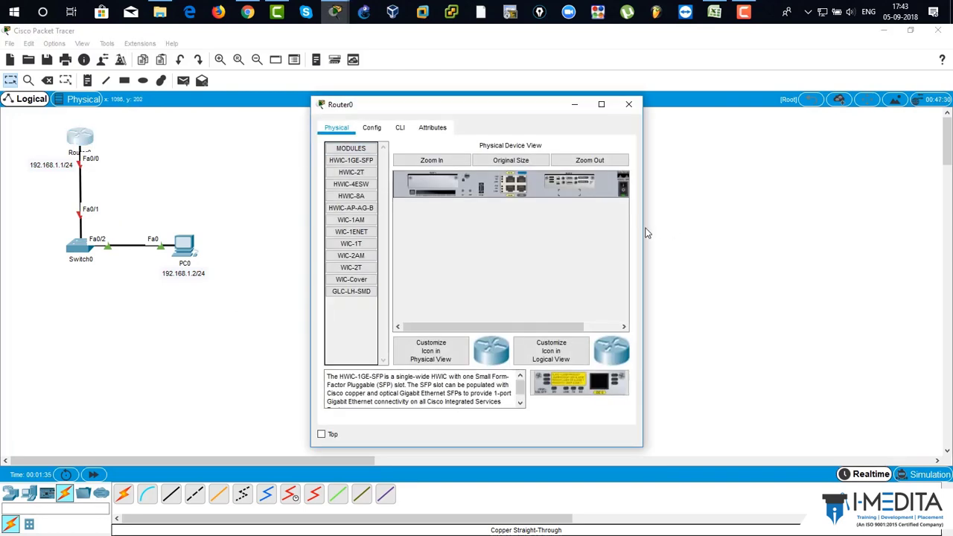
left_click_drag(647, 233, 910, 233)
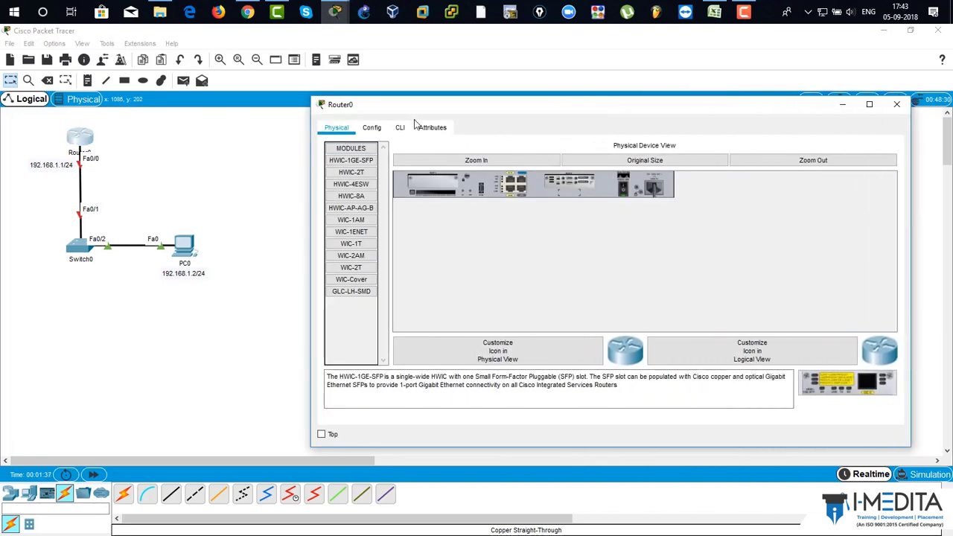
left_click(402, 127)
left_click_drag(430, 106, 384, 85)
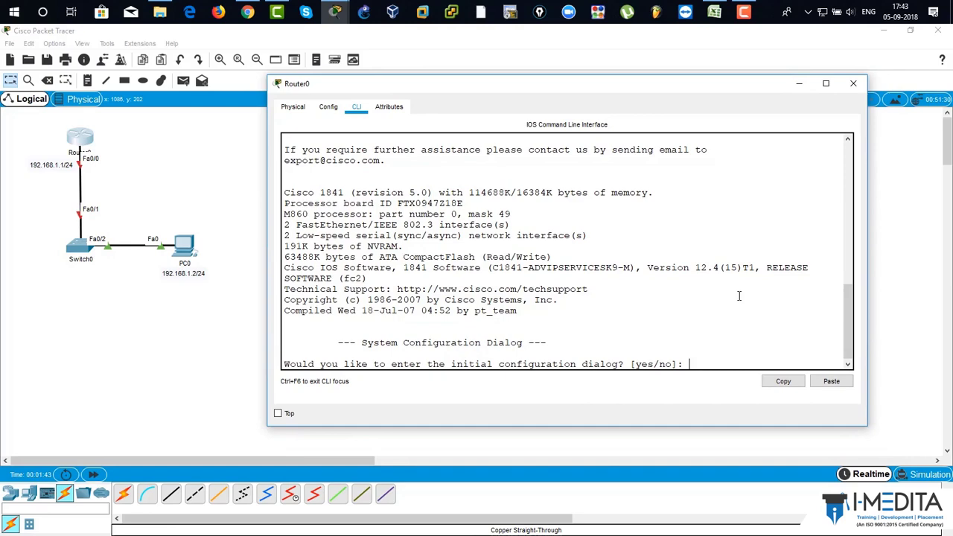
type("no")
key("Return")
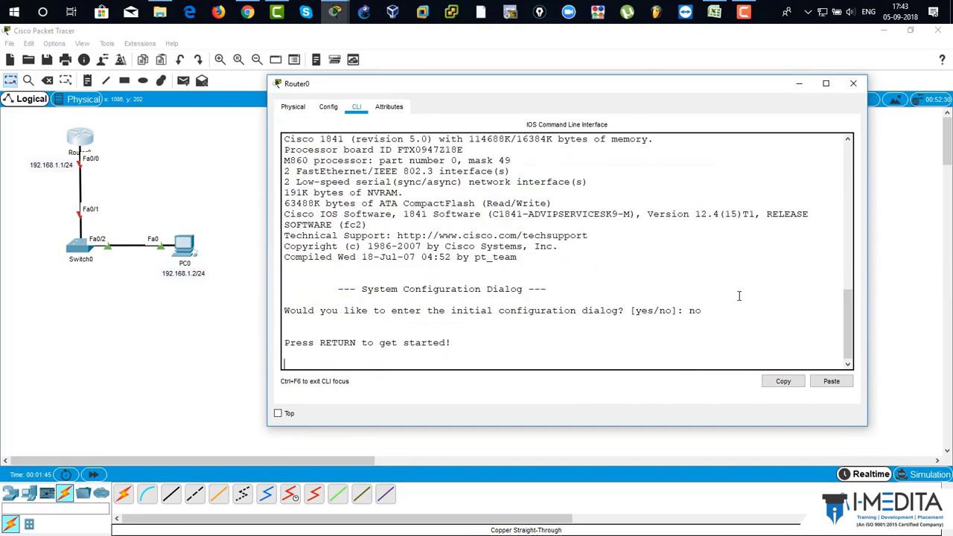
key("Return")
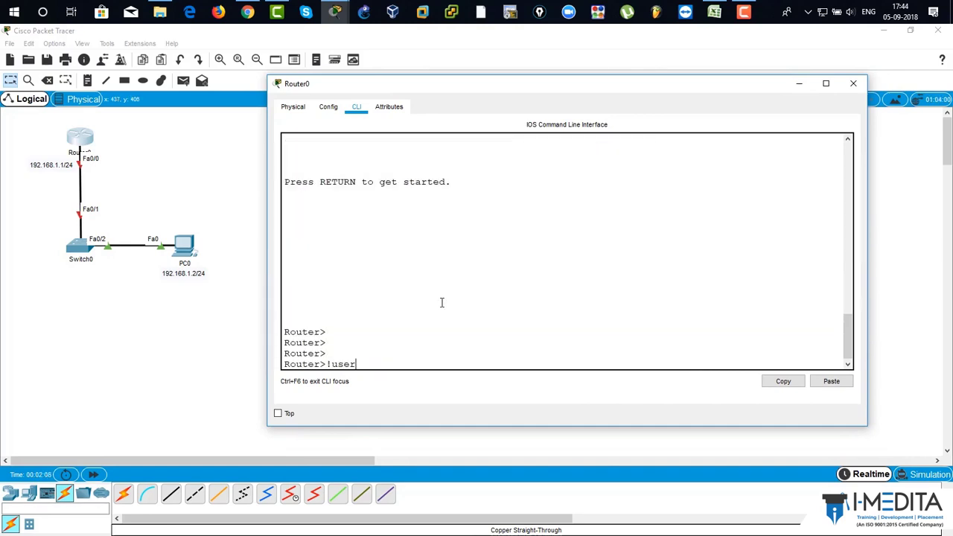
Review the user exec command list and enter privileged mode with enable.
type("ec")
type("mode")
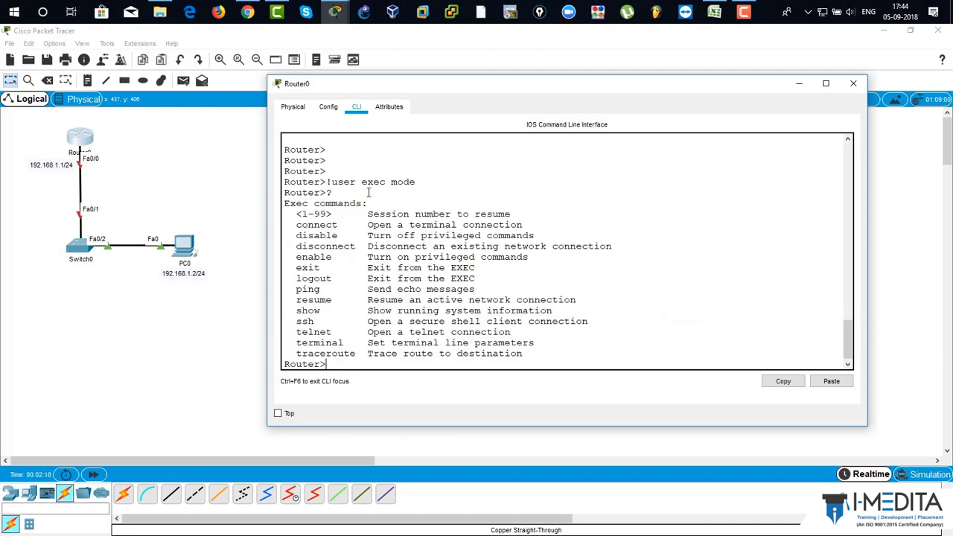
double_click(328, 192)
left_click_drag(298, 214, 336, 358)
left_click(339, 293)
triple_click(417, 364)
left_click(426, 368)
type("enable")
key("Return")
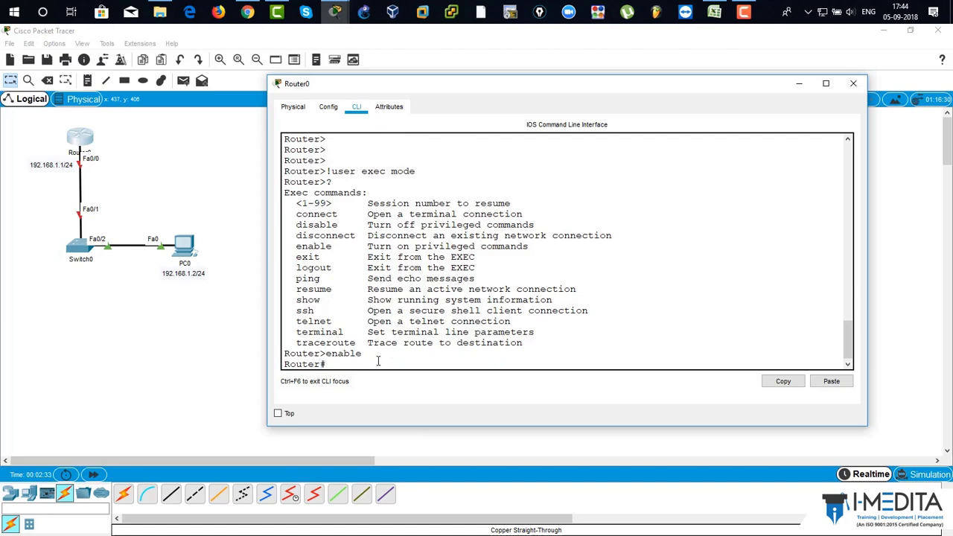
Show the privileged exec help list with ? and page through it.
type("?")
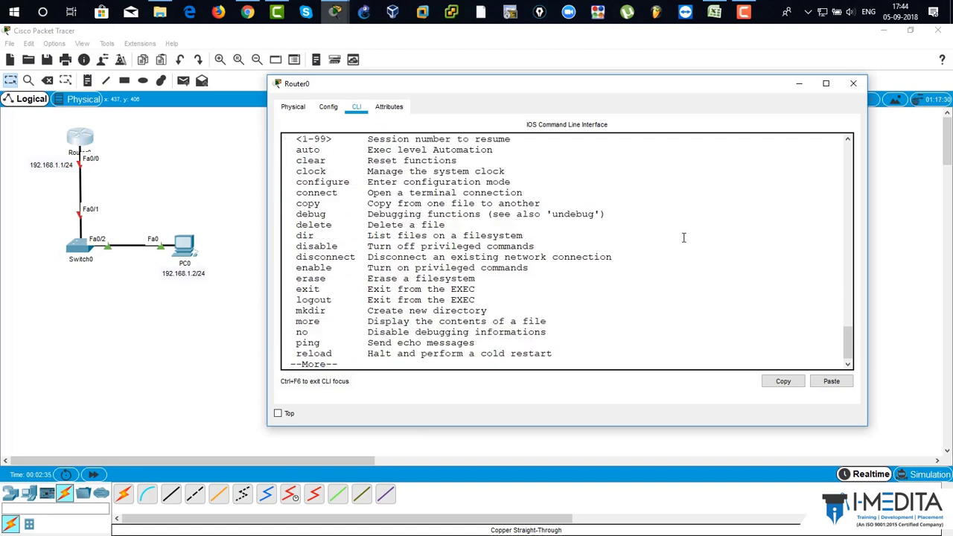
scroll(684, 238, "up", 1)
double_click(329, 154)
left_click_drag(312, 192, 328, 259)
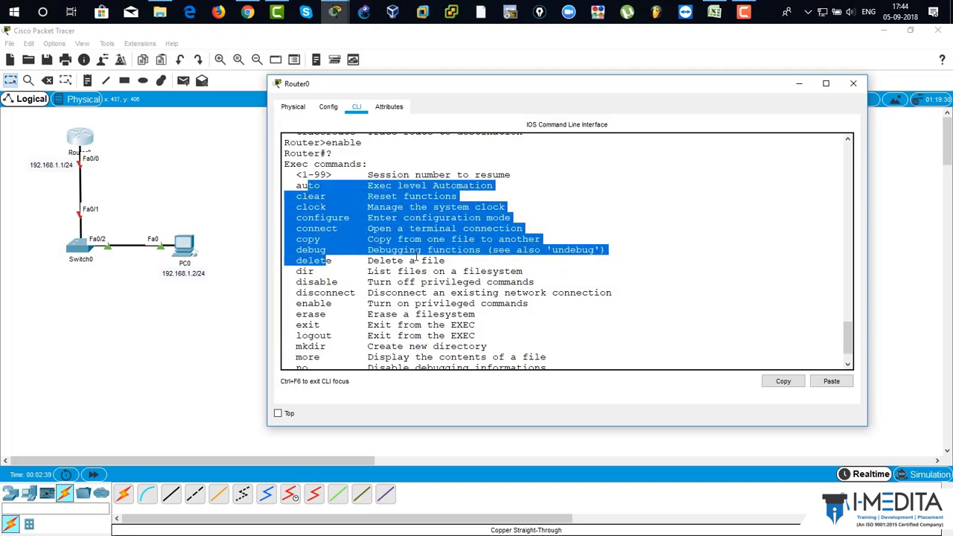
scroll(327, 259, "down", 1)
left_click(388, 283)
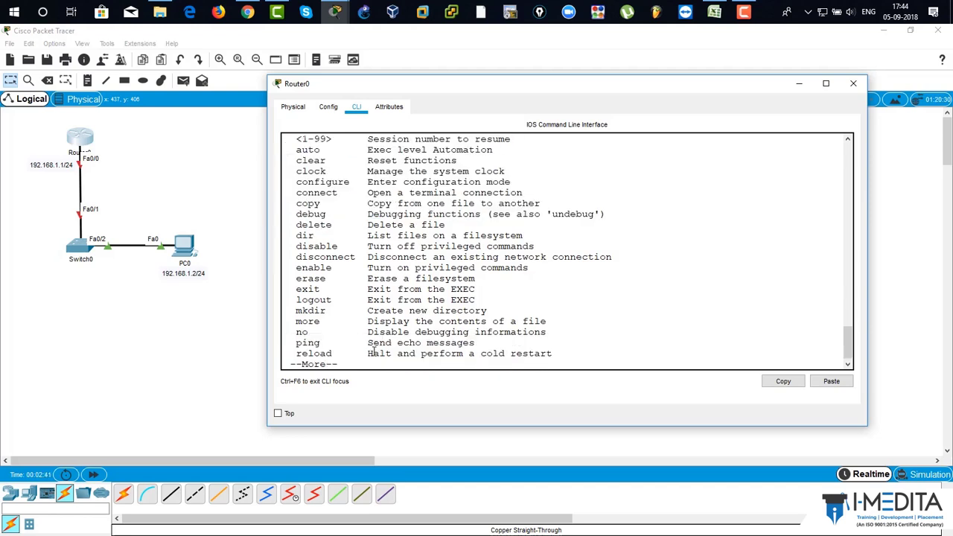
key("Return")
key("Return")
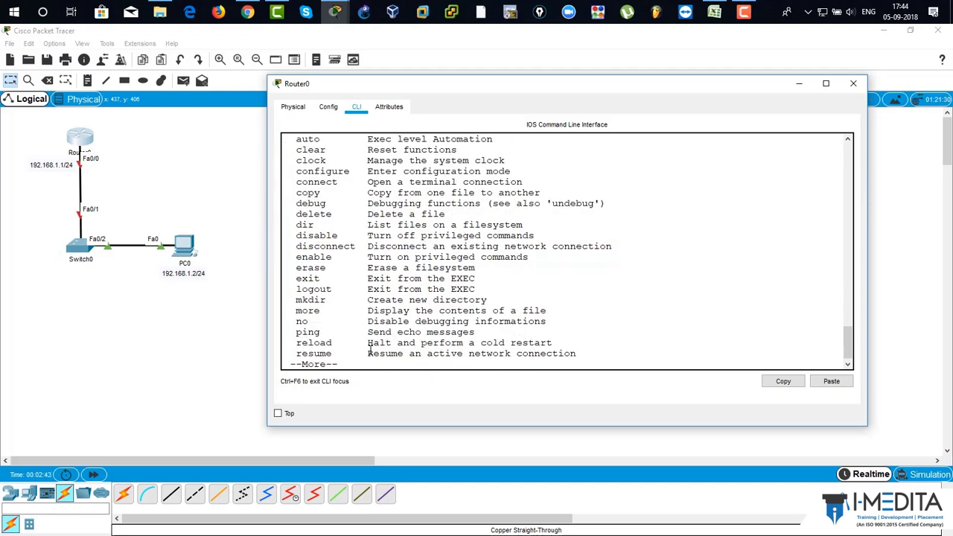
key("space")
Enter global configuration mode and add a '!Global Confiurguration Mode' comment.
type("configure terminal")
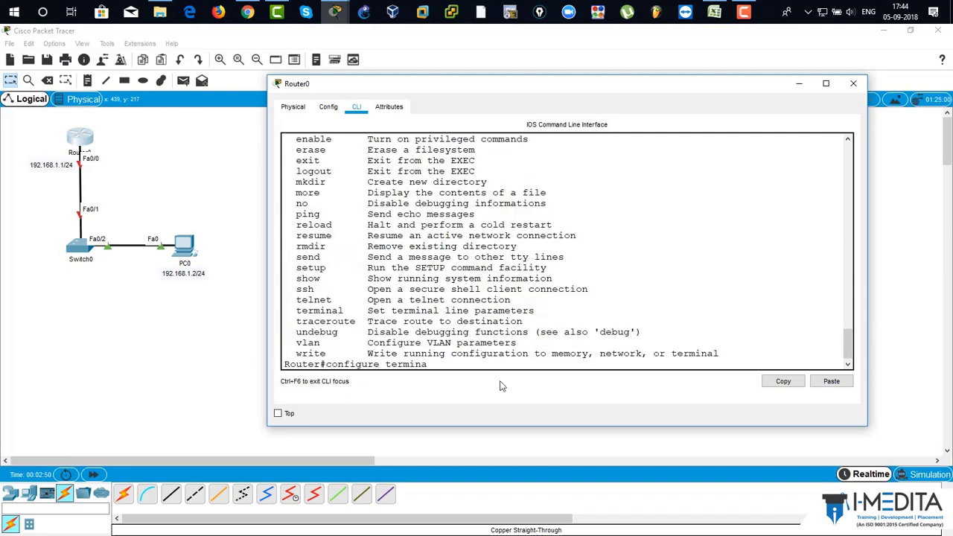
key("Return")
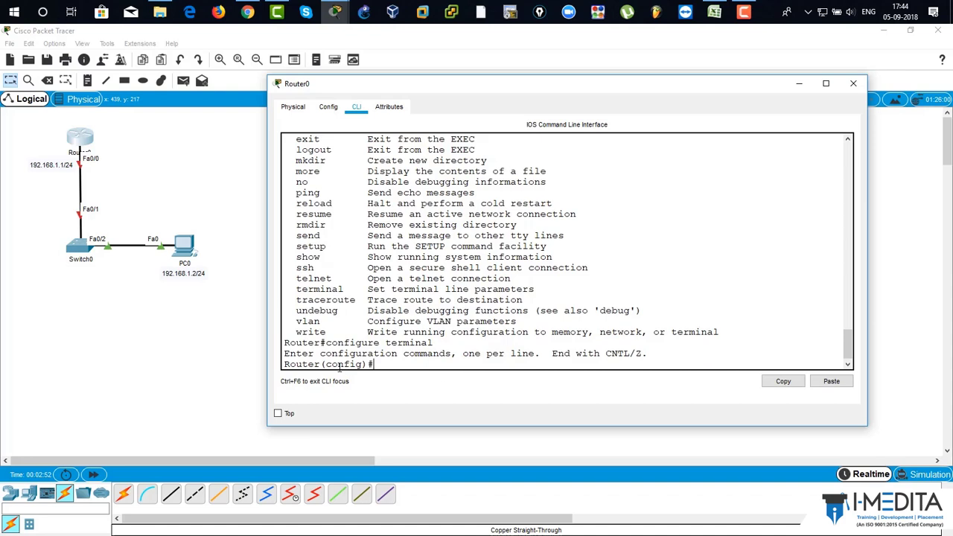
type("!Global Confiur")
type("guration Mode")
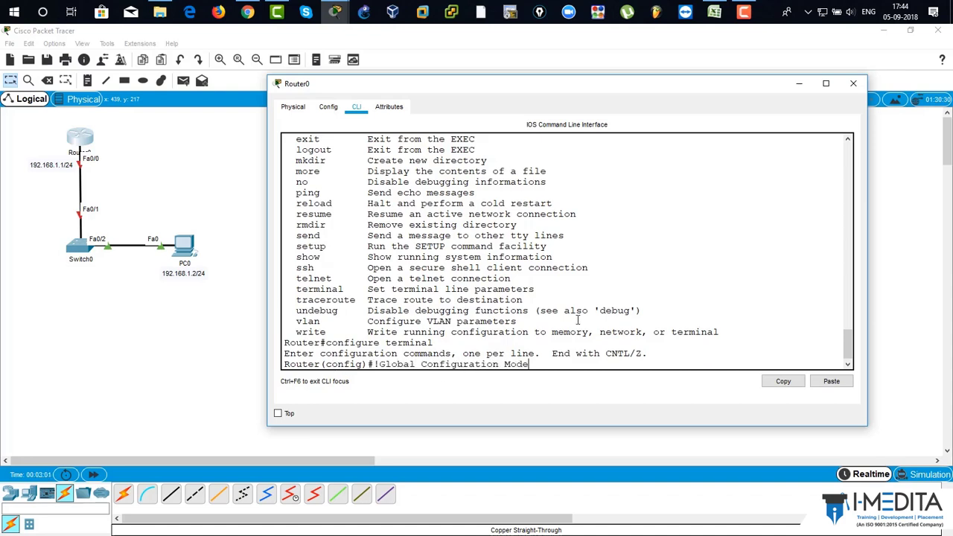
key("Return")
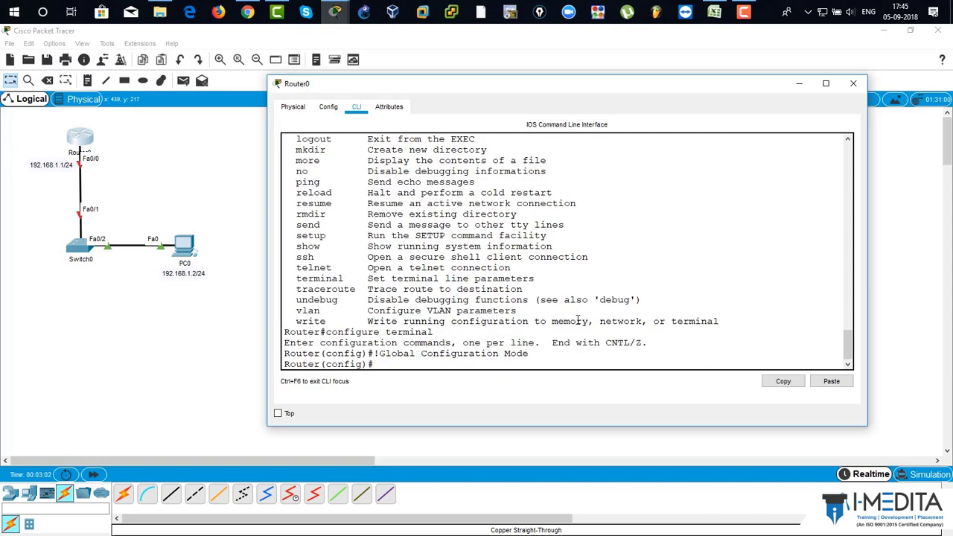
left_click_drag(285, 362, 413, 365)
left_click(485, 354)
Rename the router to R1 with hostname R1 and exit back to privileged mode.
type("hostname R1")
key("Return")
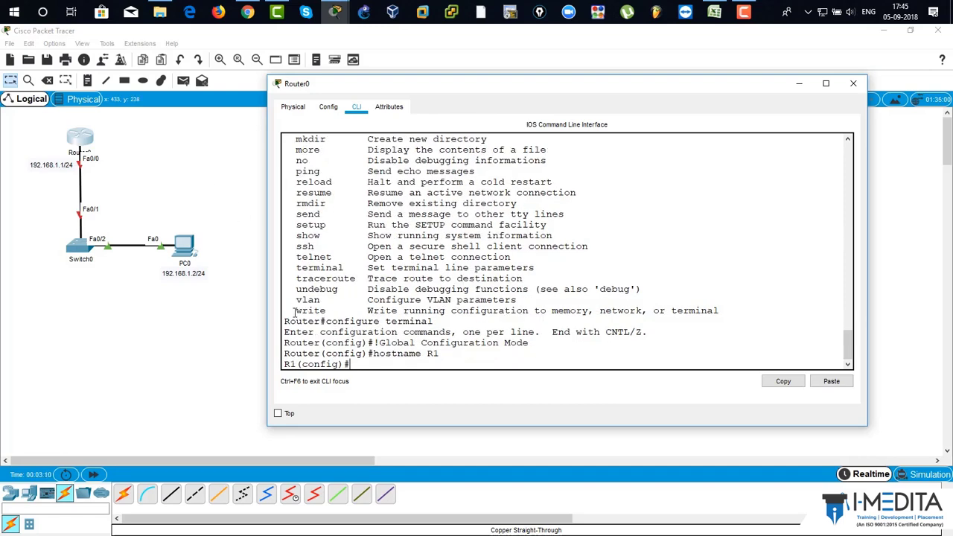
left_click_drag(297, 365, 285, 365)
left_click(362, 364)
type("exit")
key("Return")
key("Return")
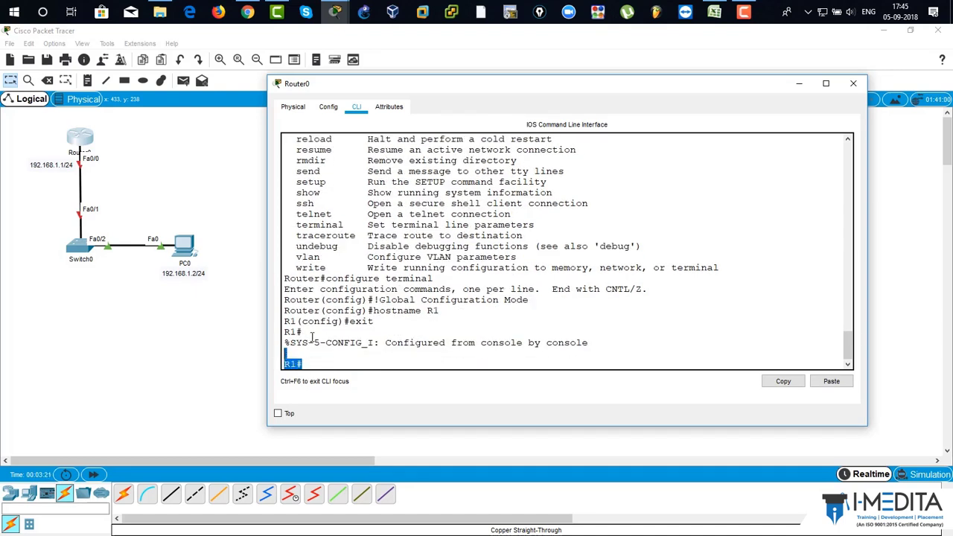
Add a '!Privilege Mode' comment and list interfaces with show ip interface brief.
type("!Privilege")
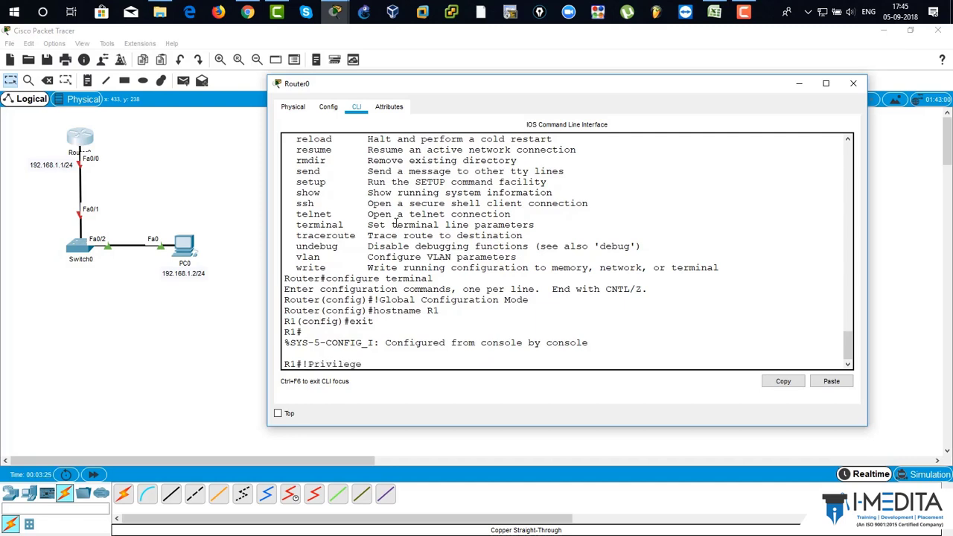
type(" Mode")
key("Return")
type("show ip interf")
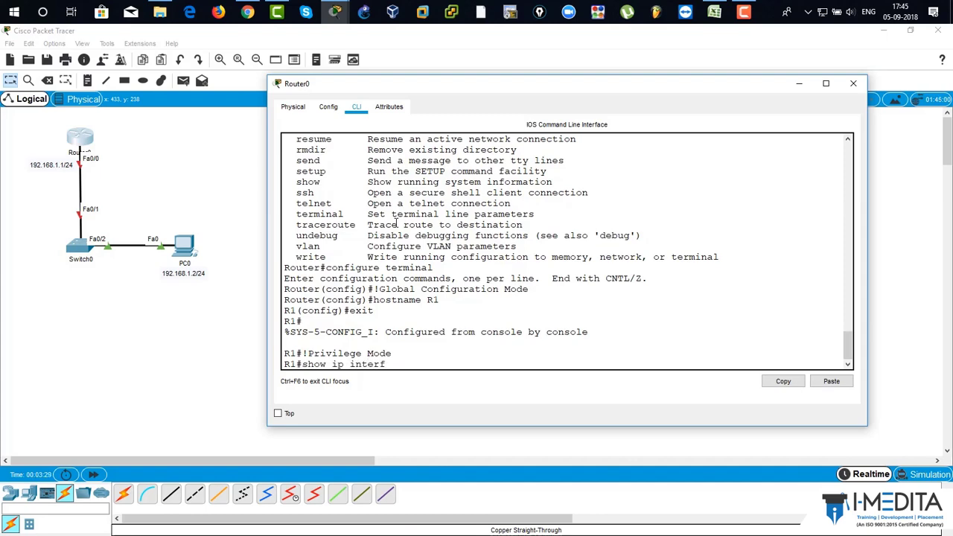
type("ace brief")
key("Return")
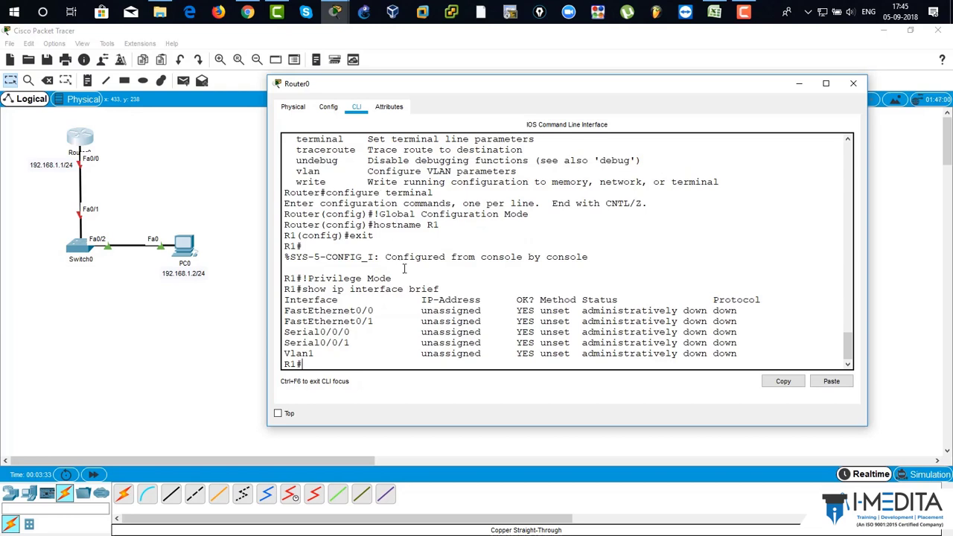
left_click_drag(415, 311, 726, 309)
left_click_drag(350, 311, 377, 311)
left_click(388, 335)
Enter interface configuration for FastEthernet0/0 via configure terminal and interface fa0/0.
type("configure terminal")
key("Return")
type("int")
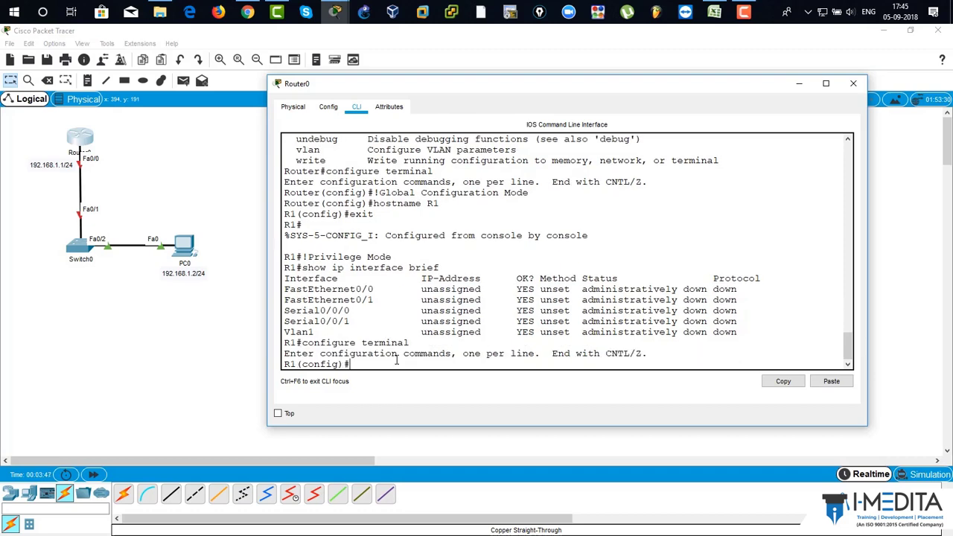
type("erface fa0/0")
key("Return")
Assign 192.168.1.1 255.255.255.0 to Fa0/0 and confirm it is still administratively down.
type("ip address ")
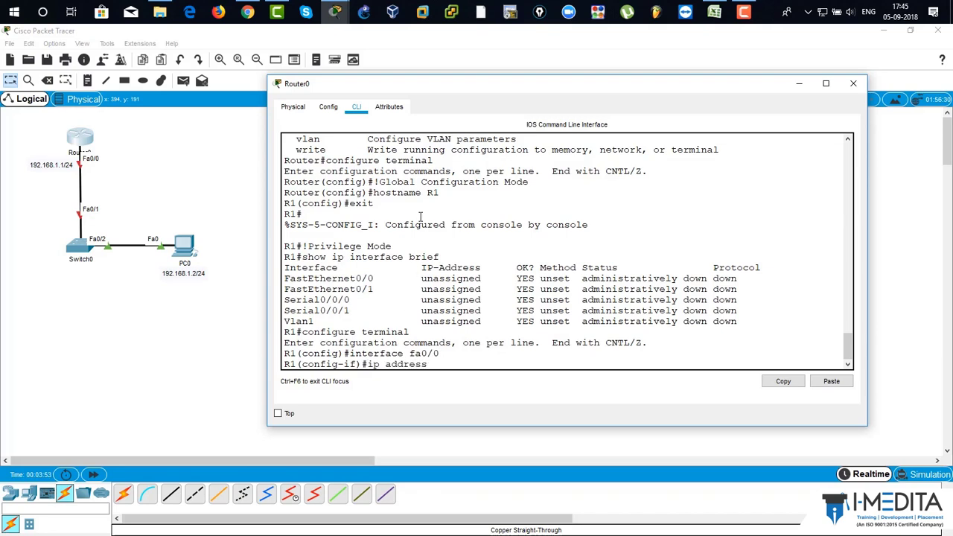
type("192.168.1.1 255.255.2")
key("BackSpace")
type(".255.0")
key("Return")
type("do s")
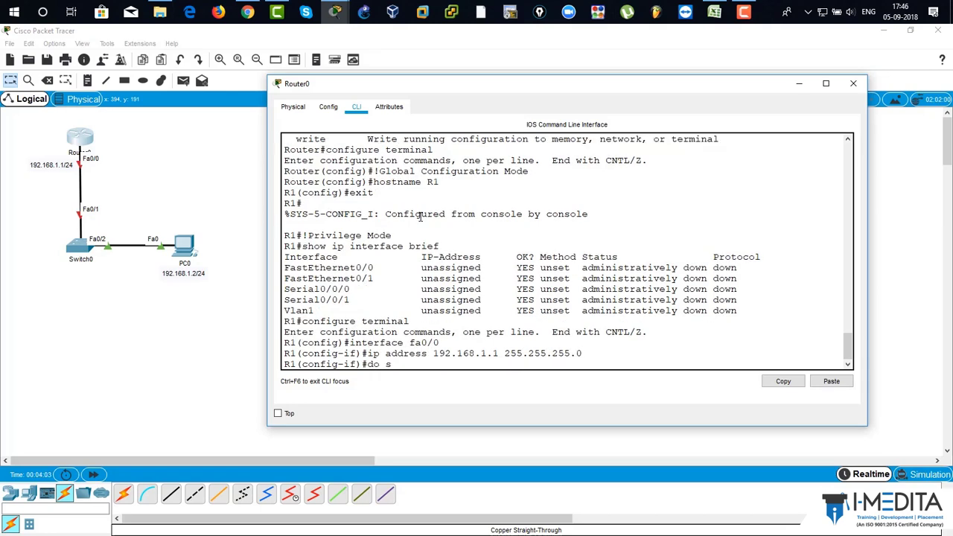
type("how ip interface breif")
key("BackSpace")
key("BackSpace")
type("ief")
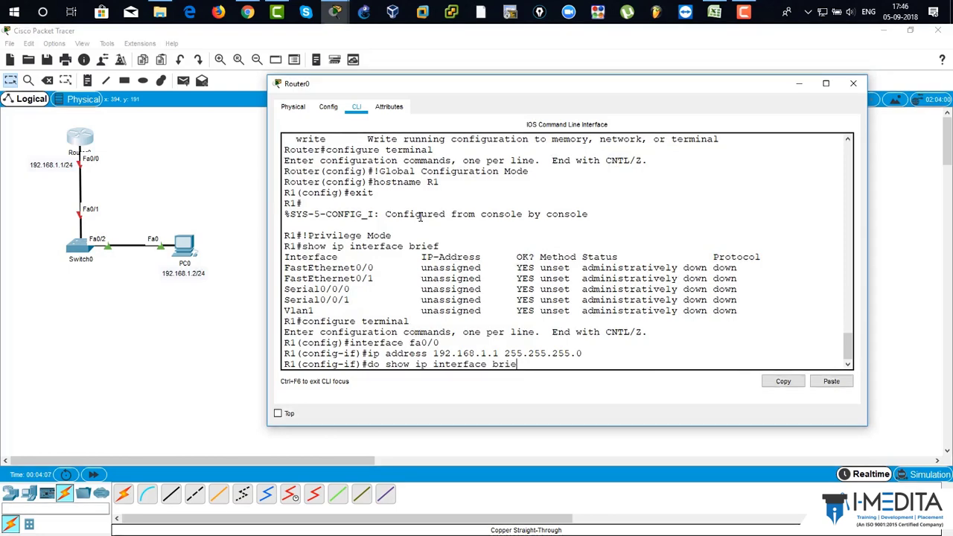
key("Return")
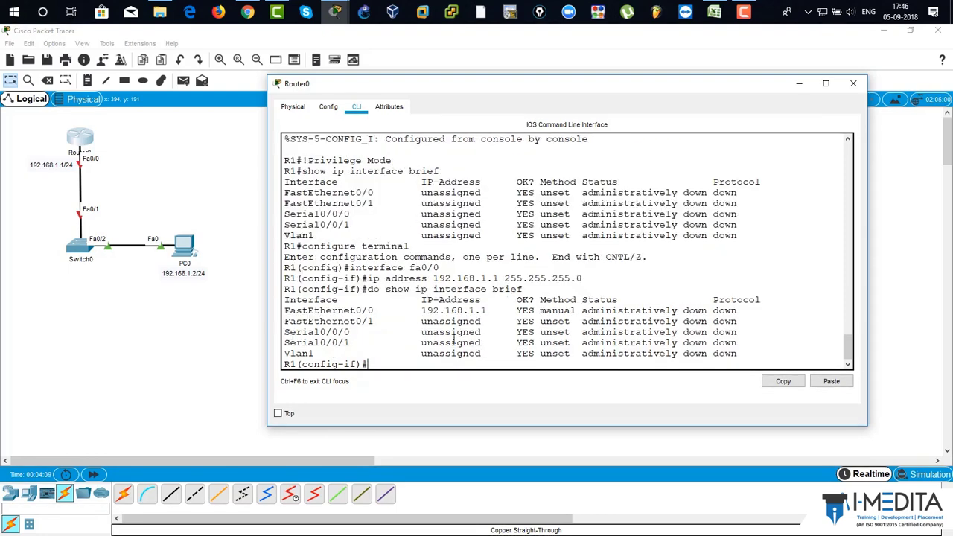
left_click_drag(421, 311, 486, 310)
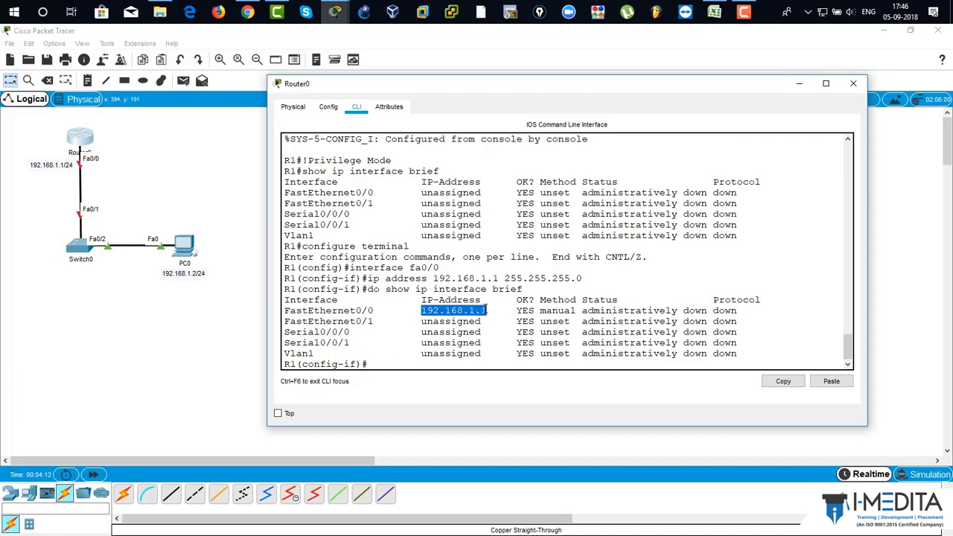
left_click_drag(578, 311, 632, 315)
left_click_drag(678, 311, 738, 311)
left_click(578, 326)
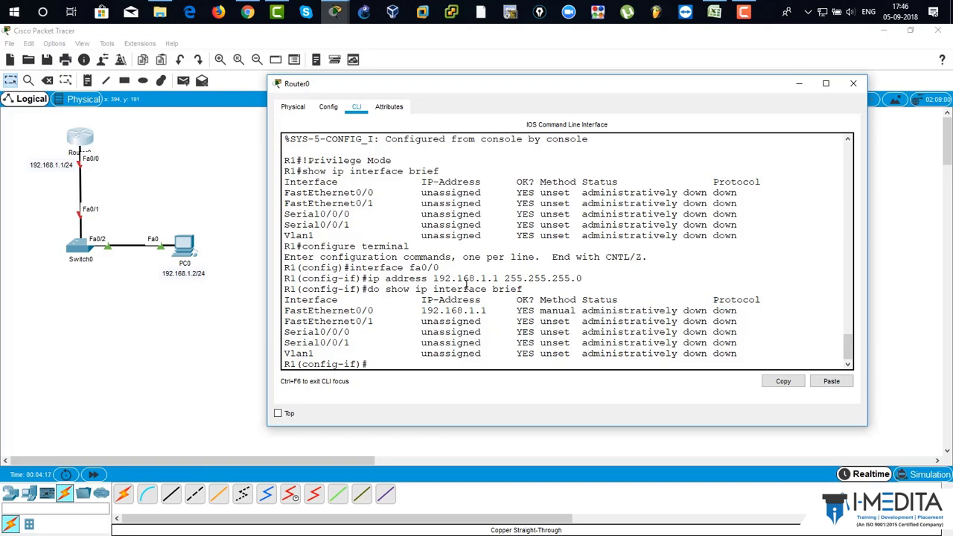
Bring Fa0/0 up with no shutdown and recheck the interface table.
type("no shutjdow")
key("BackSpace")
key("BackSpace")
key("BackSpace")
key("BackSpace")
type("down")
key("Return")
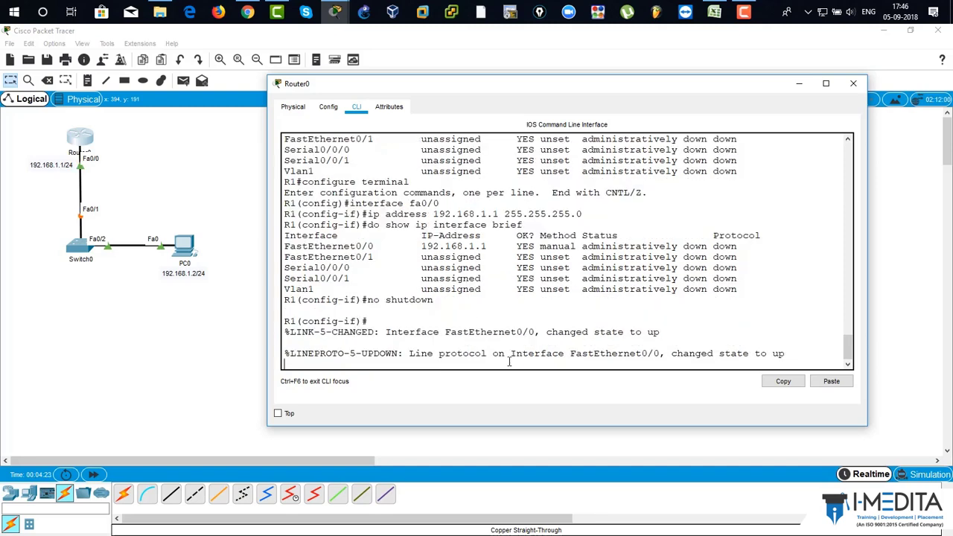
left_click_drag(706, 353, 786, 353)
left_click(659, 349)
key("Return")
type("do ")
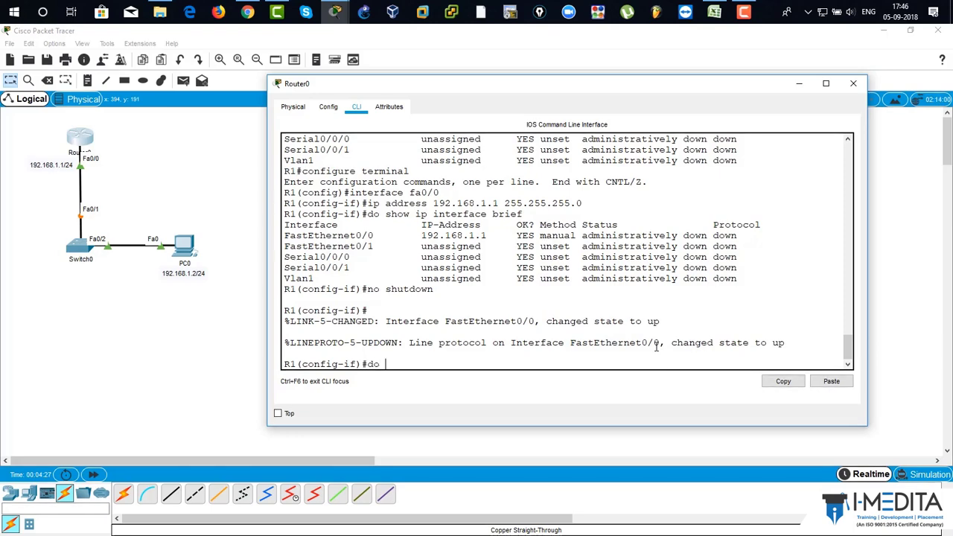
type("show ip interf")
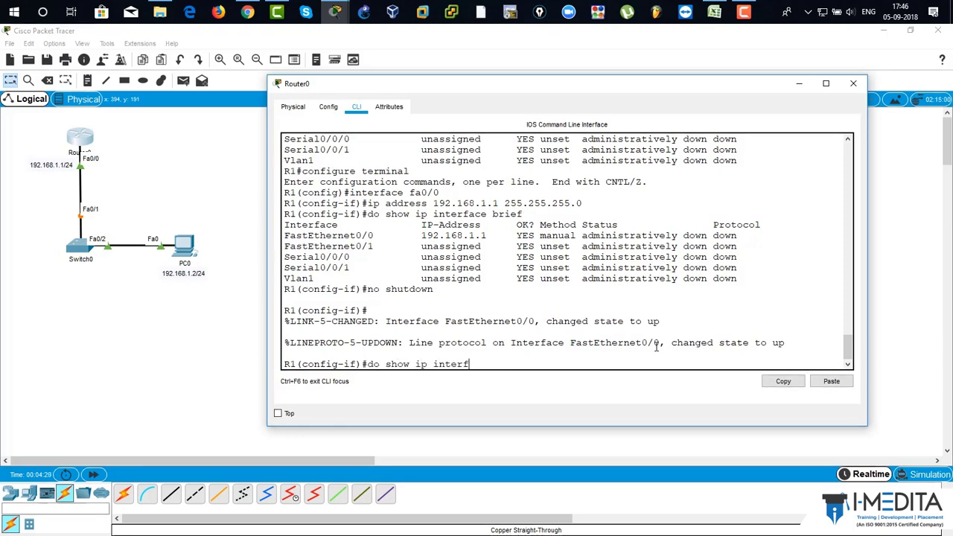
type("ace brief")
key("Return")
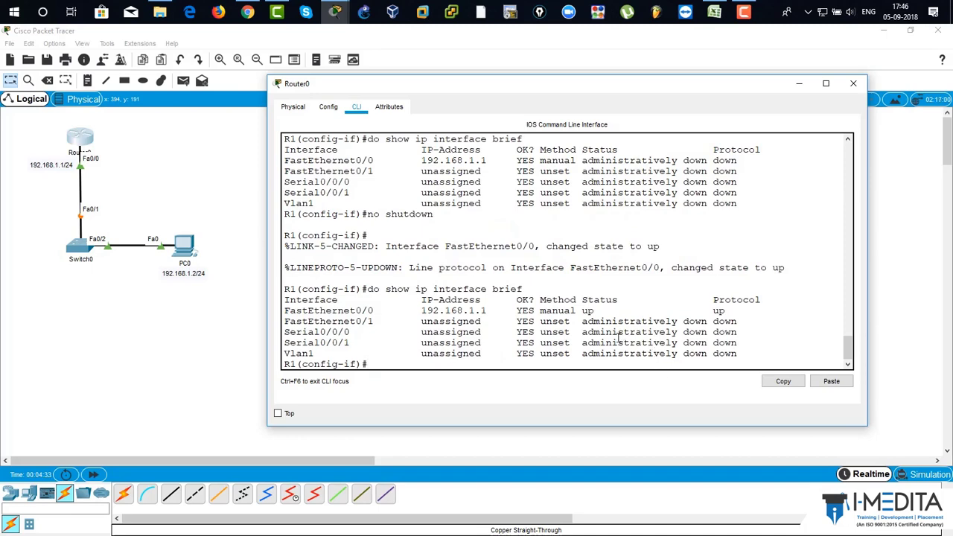
Enter static IP 192.168.1.2 with mask 255.255.255.0 in PC0's IP Configuration and close it.
left_click(192, 250)
left_click(192, 250)
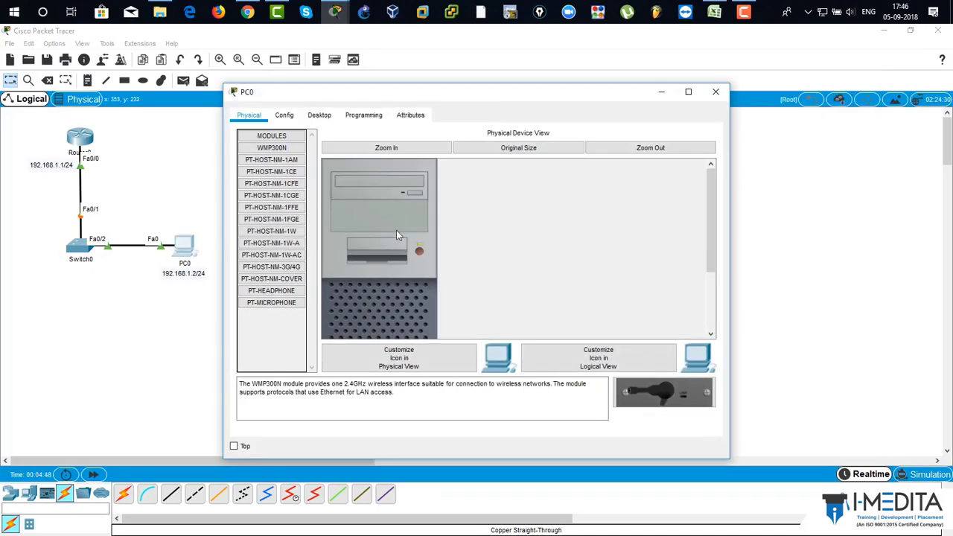
left_click_drag(496, 100, 588, 88)
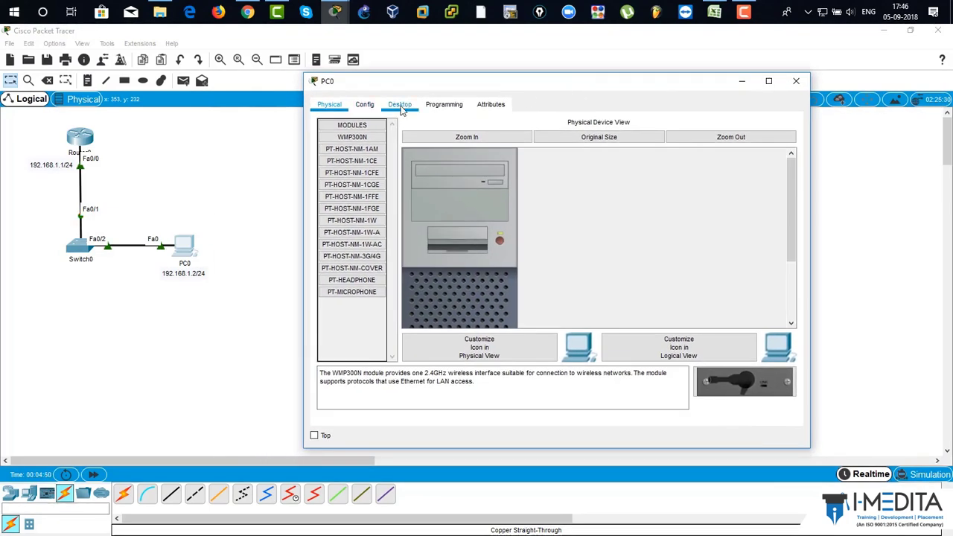
left_click(400, 105)
left_click(382, 159)
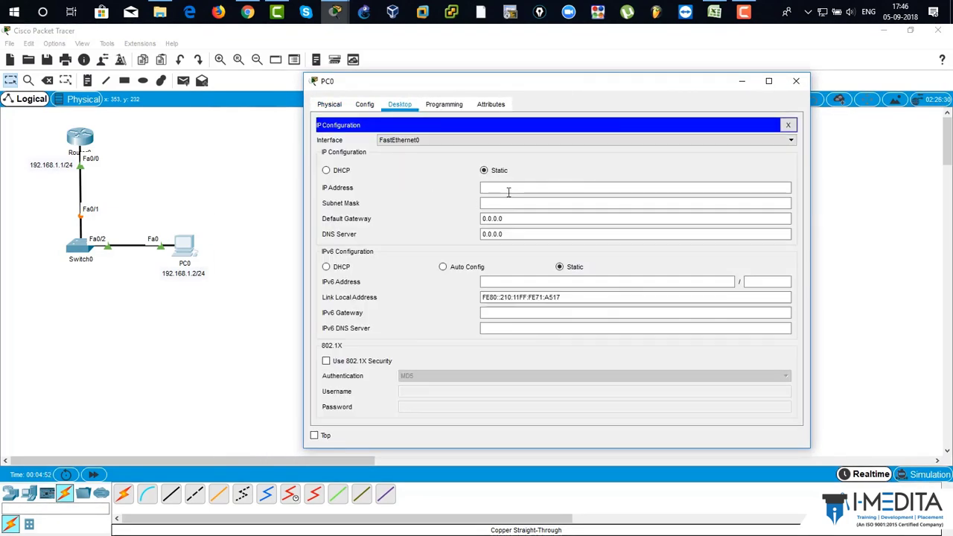
type("192.")
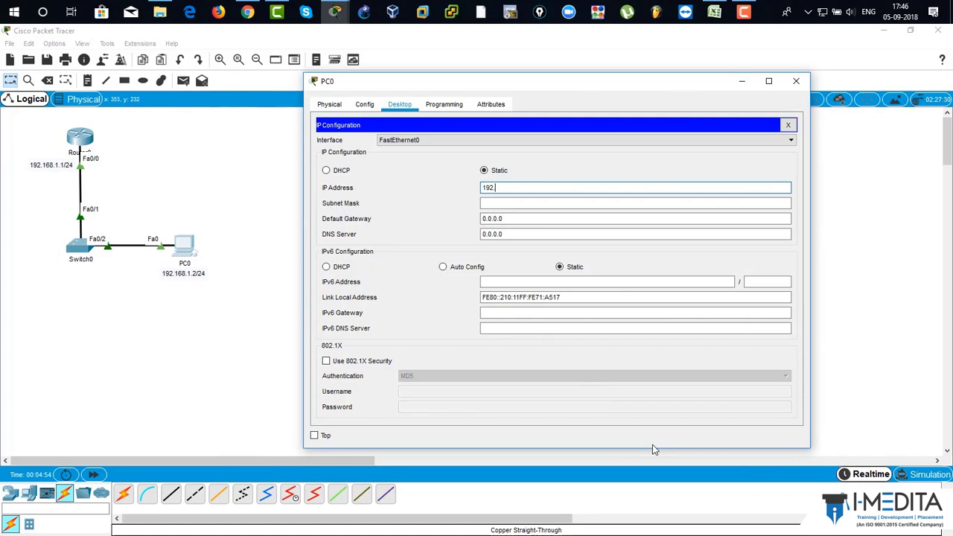
type("168.1.2")
key("Tab")
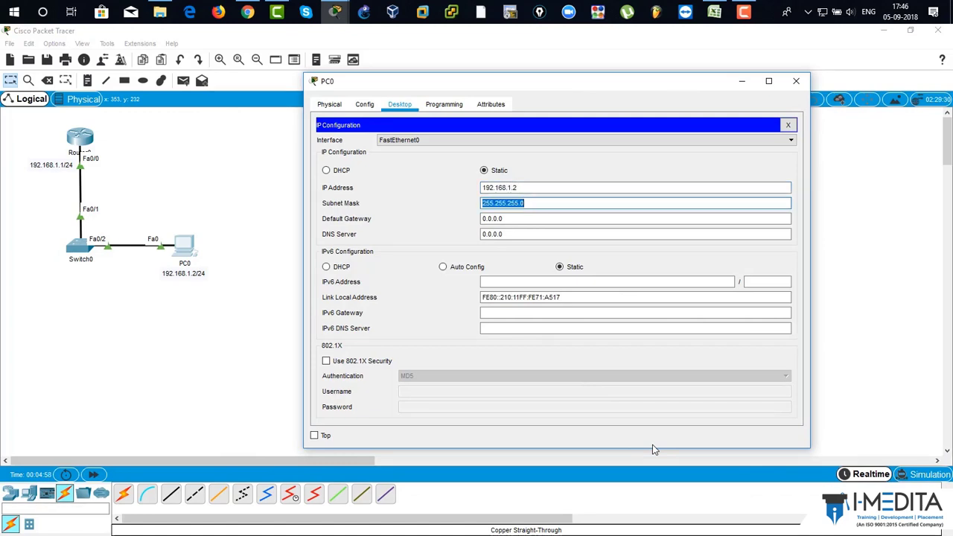
left_click(539, 204)
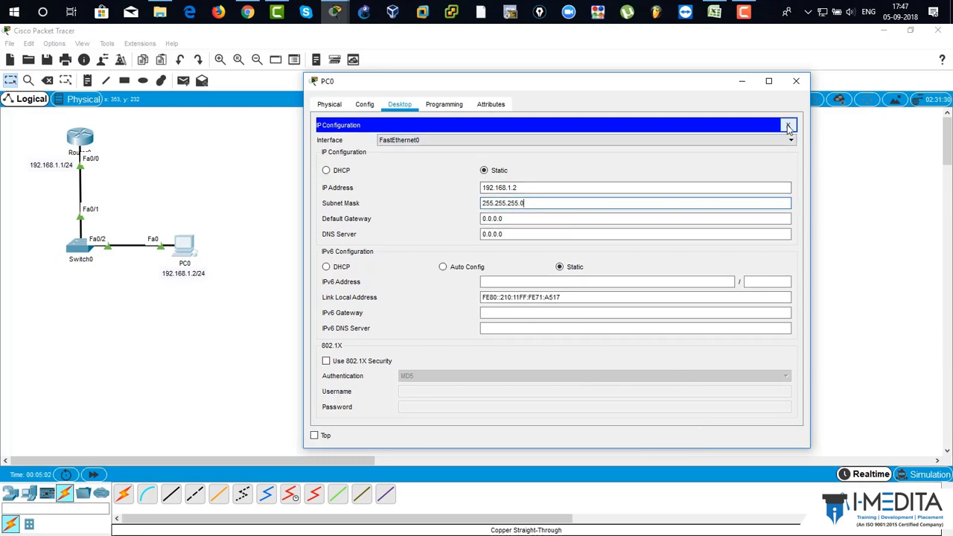
left_click(789, 126)
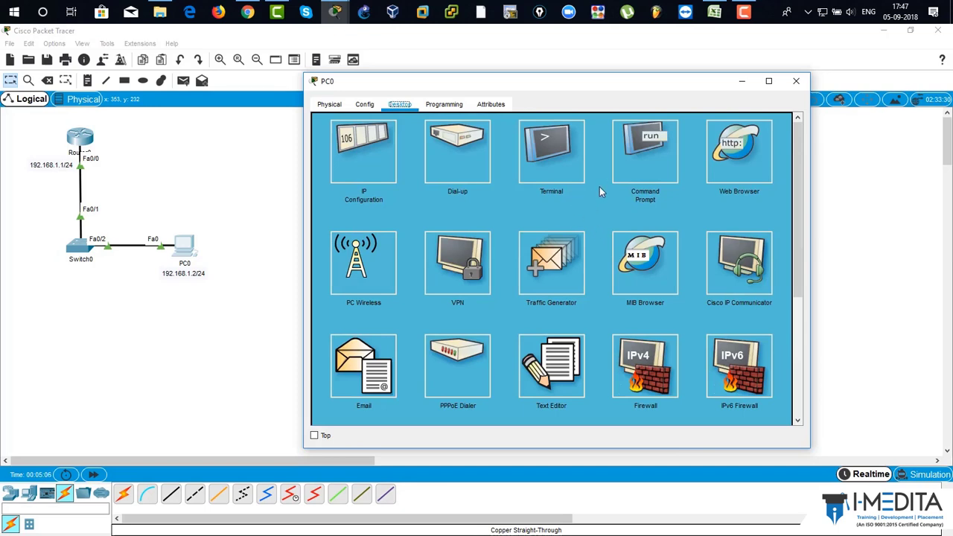
In PC0's Command Prompt, verify 192.168.1.2/255.255.255.0 with ipconfig and ping 192.168.1.1.
left_click(627, 170)
type("ipconfig")
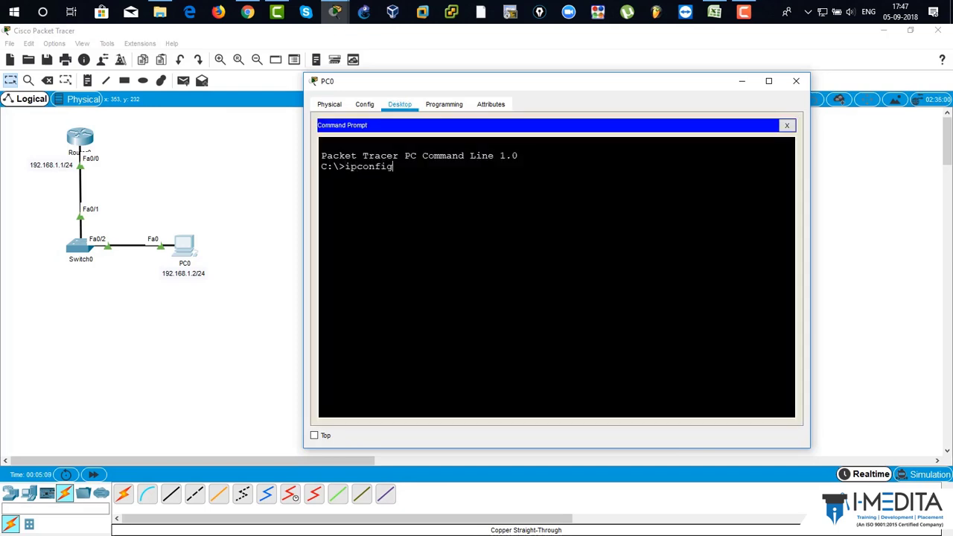
key("Return")
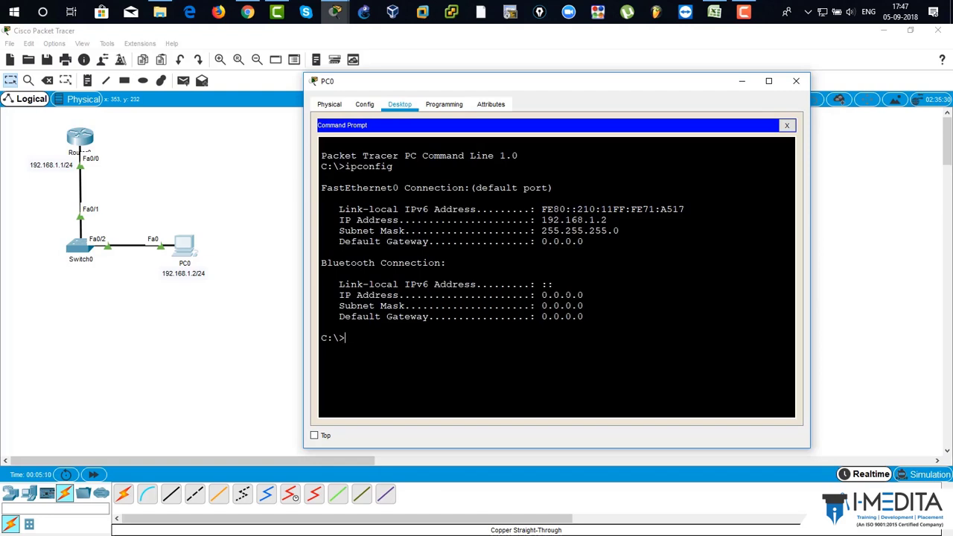
left_click_drag(541, 220, 608, 221)
left_click_drag(541, 231, 620, 230)
left_click(620, 231)
type("ping 192.168.1.1")
key("Return")
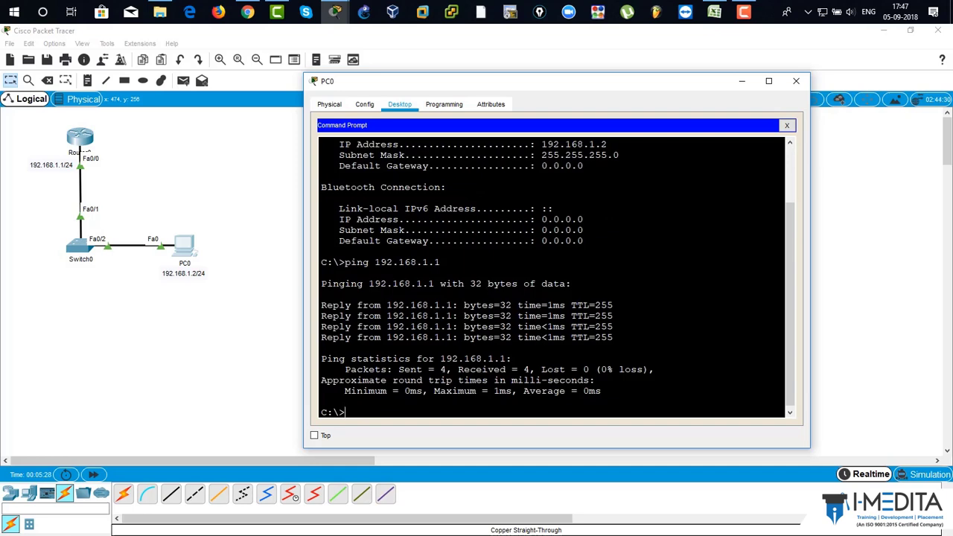
From R1's CLI, ping PC0 at 192.168.1.2 with do ping and get 100 percent success.
left_click(82, 141)
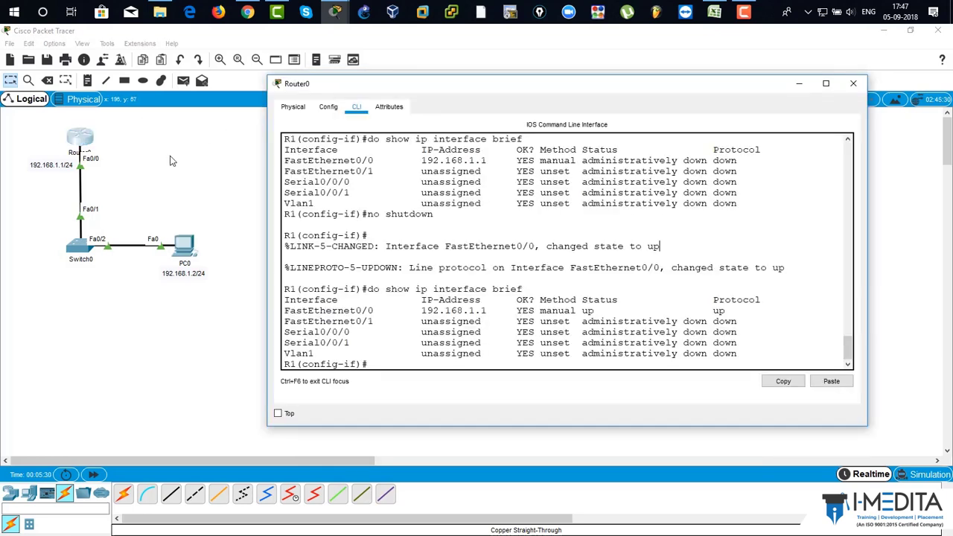
type("do ping 192.1")
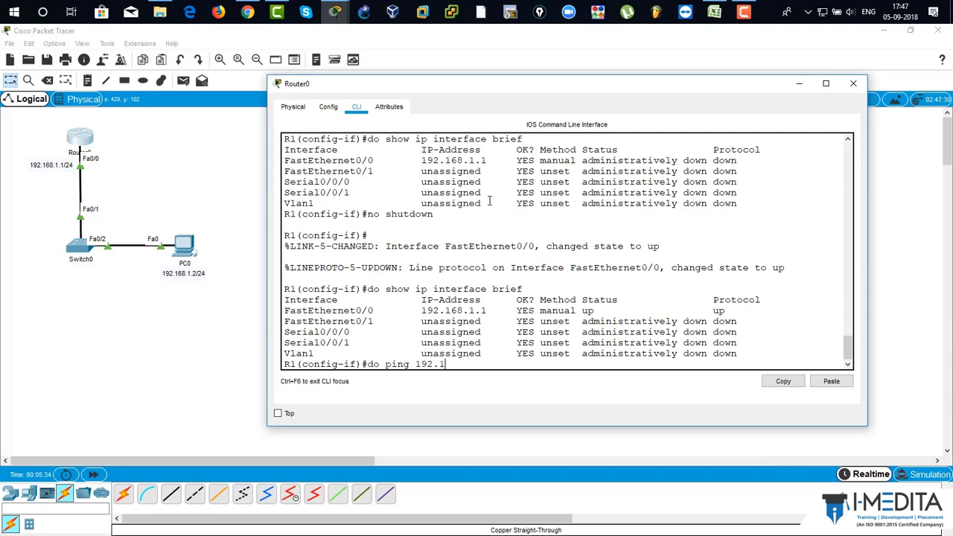
type("68.1.2")
key("Return")
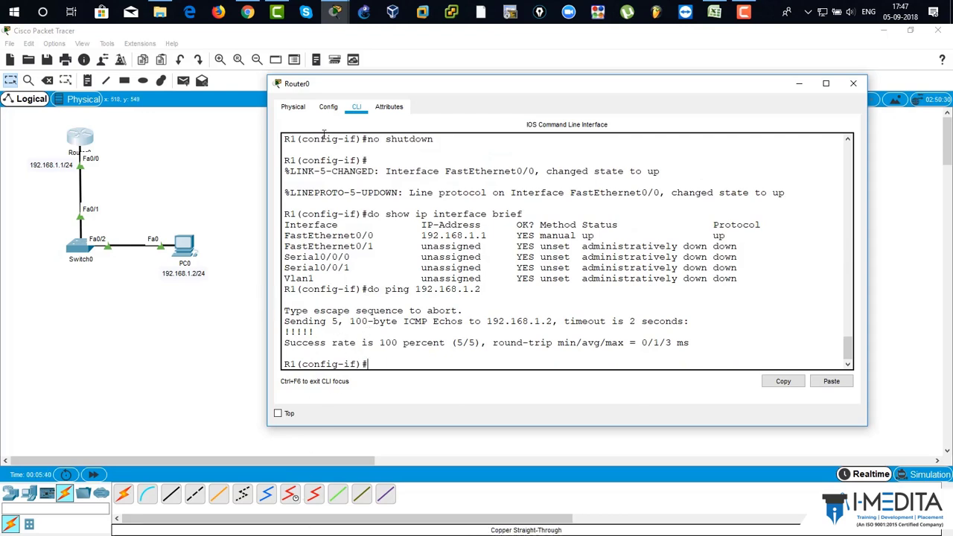
Telnet from PC0 to 192.168.1.1; the connection opens, then the router closes it.
mouse_move(335, 12)
left_click(463, 70)
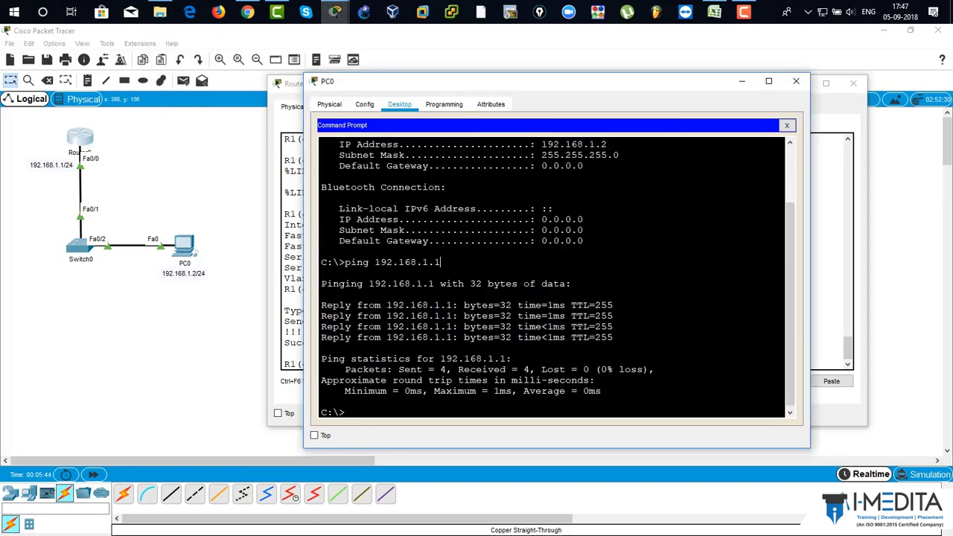
type("telnet 192.168.1.1")
left_click_drag(344, 411, 452, 412)
left_click(321, 401)
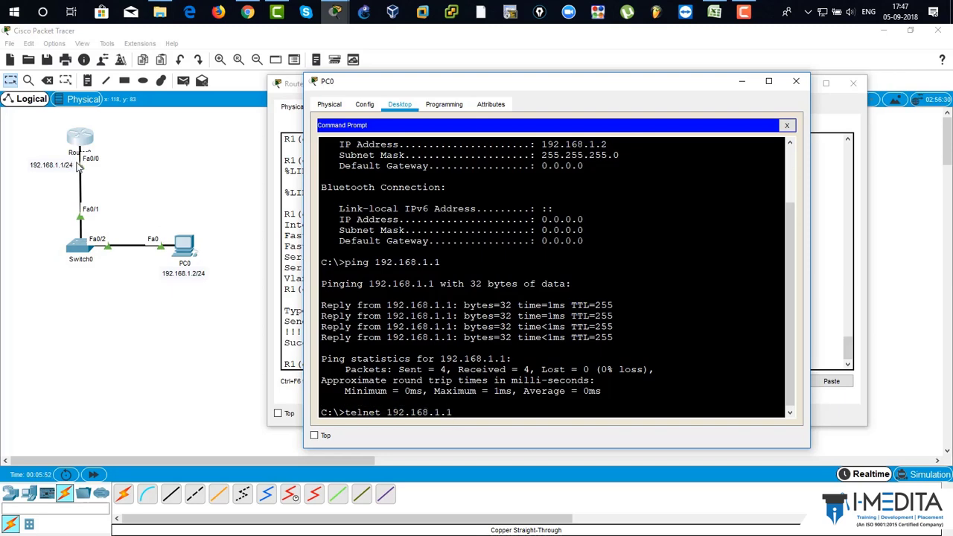
key("Return")
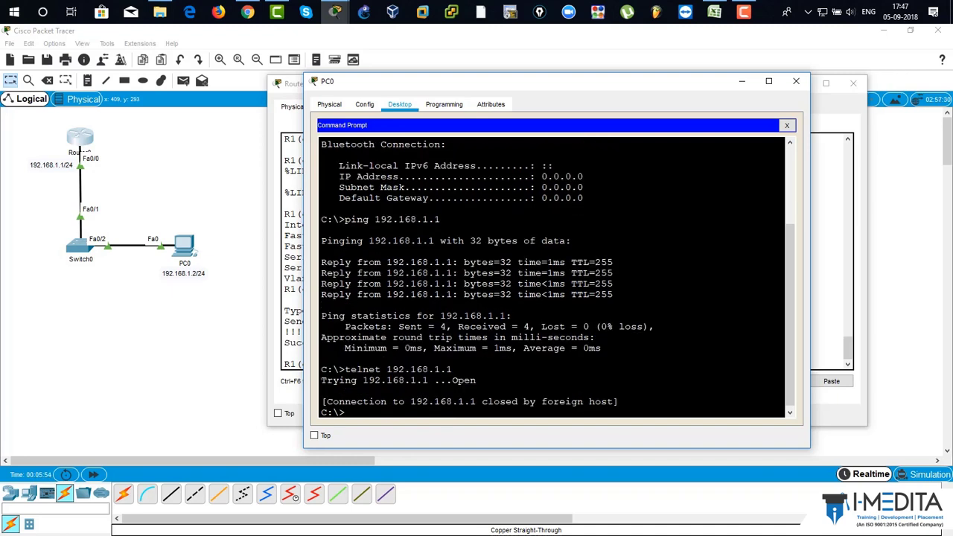
left_click_drag(333, 380, 476, 380)
left_click_drag(345, 402, 617, 402)
On R1, leave interface configuration and enter line vty 0 4.
left_click(616, 402)
left_click(291, 190)
type("exit")
key("Return")
type("line vty 0 4")
key("Return")
Re-enter line vty 0 4, using ? help to check the 0–15 line range.
type("exit")
key("Return")
type("lin")
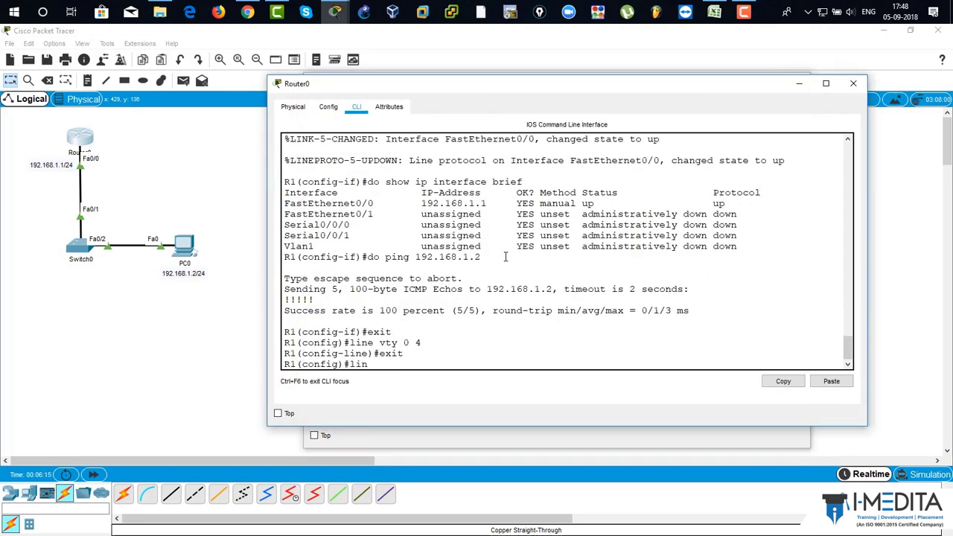
key("Tab")
type("vty ?")
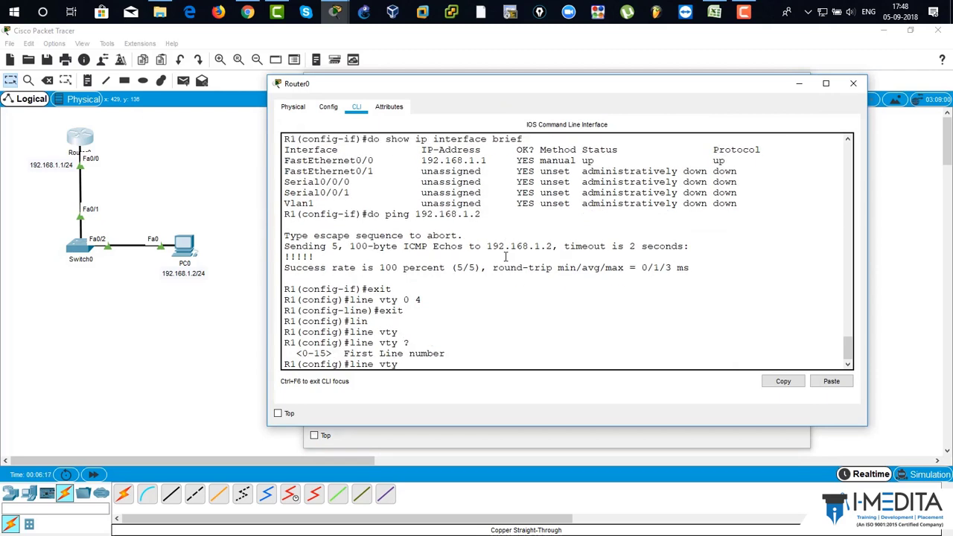
left_click_drag(303, 353, 328, 354)
left_click(392, 289)
type("0 ?")
left_click_drag(314, 345, 332, 345)
left_click(460, 328)
type("4")
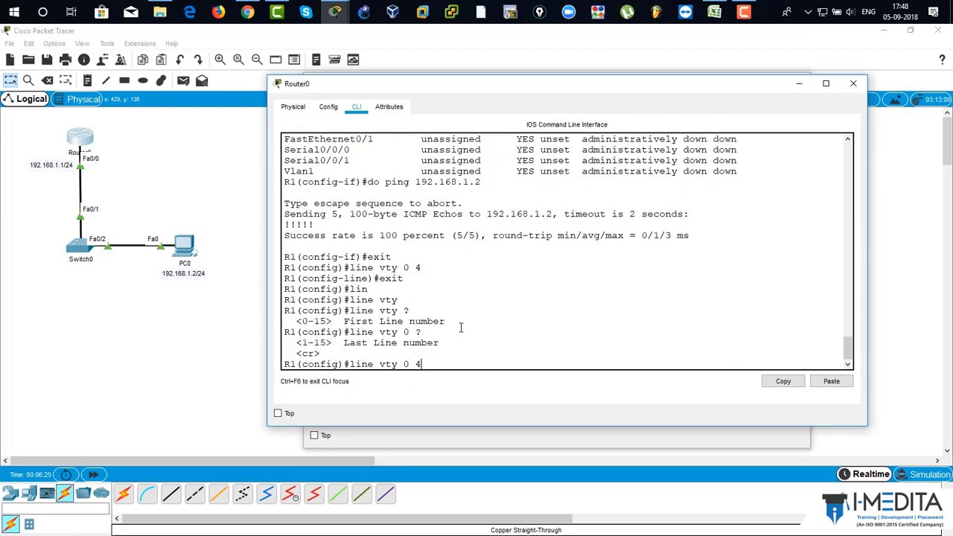
key("Return")
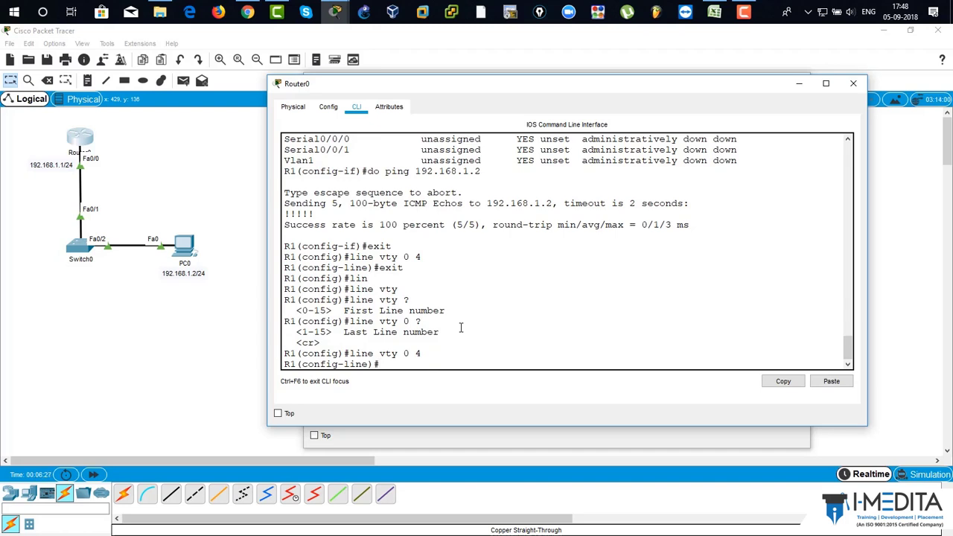
Set a VTY line password, require login, and return to global configuration.
type("password telnet")
key("Return")
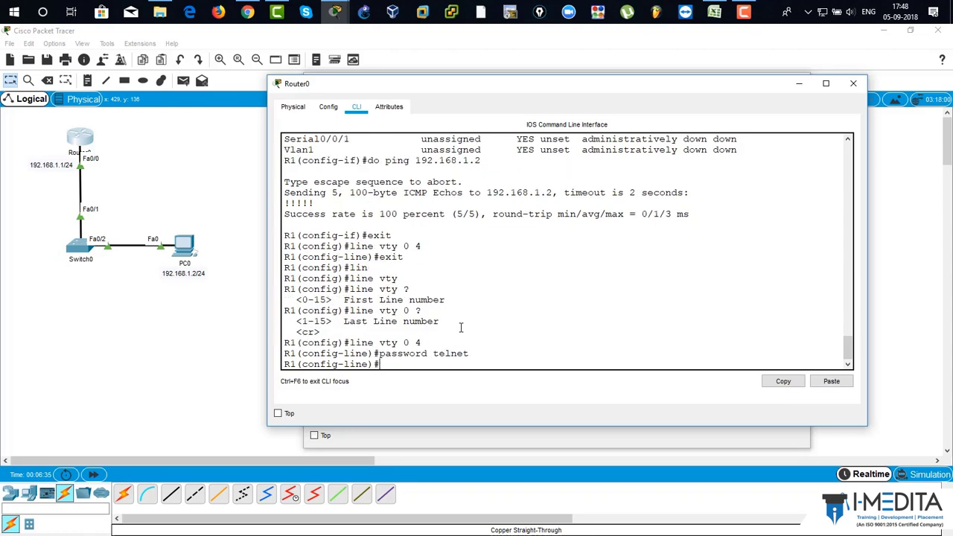
type("login")
key("Return")
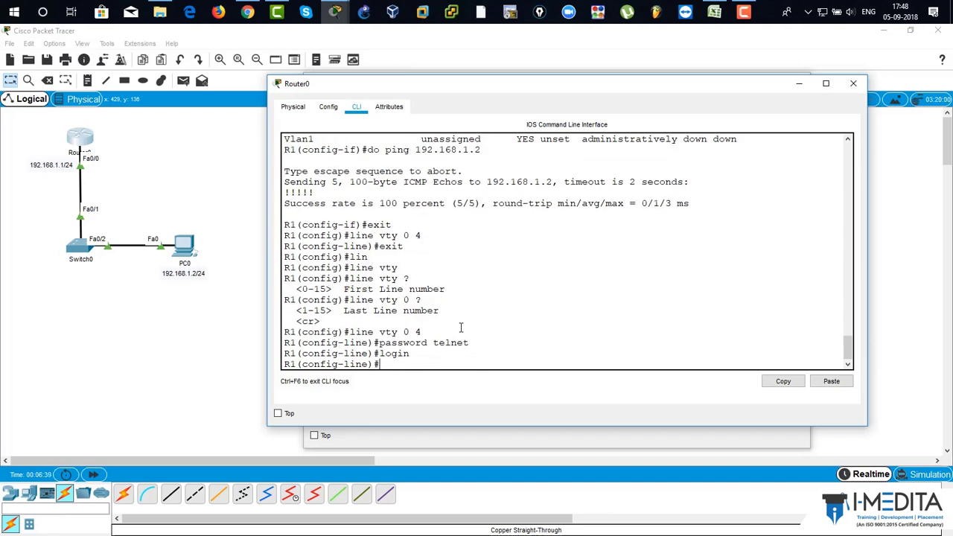
type("exit")
key("Return")
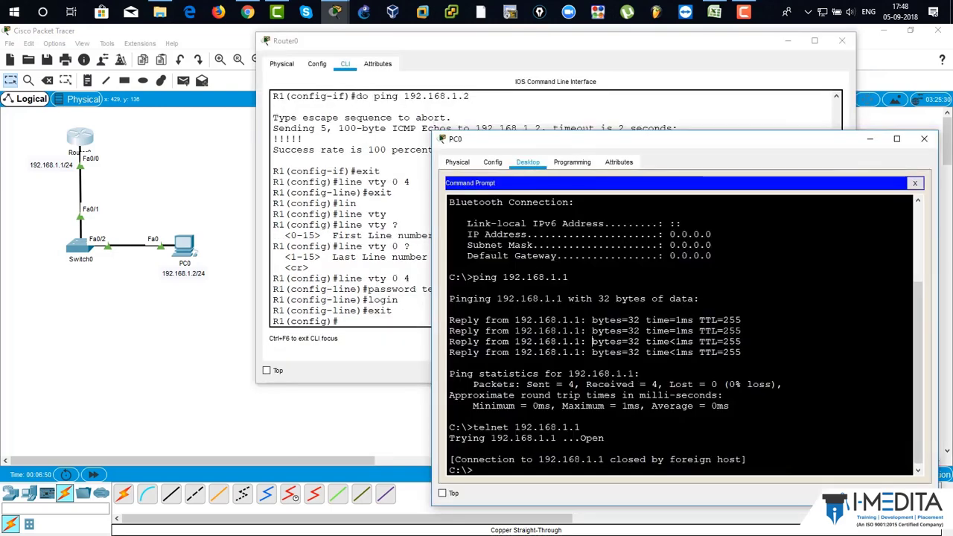
type("telnet 192.16")
type("8.")
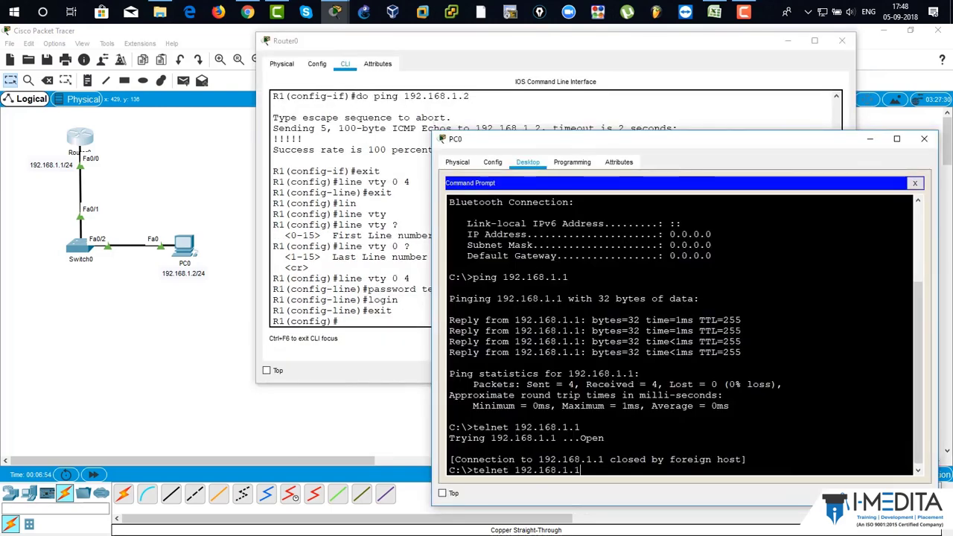
type("1.1")
Telnet from PC0 to 192.168.1.1 and log in with the VTY password to reach R1>.
key("Return")
left_click_drag(449, 448, 593, 449)
left_click_drag(509, 469, 453, 470)
left_click(477, 470)
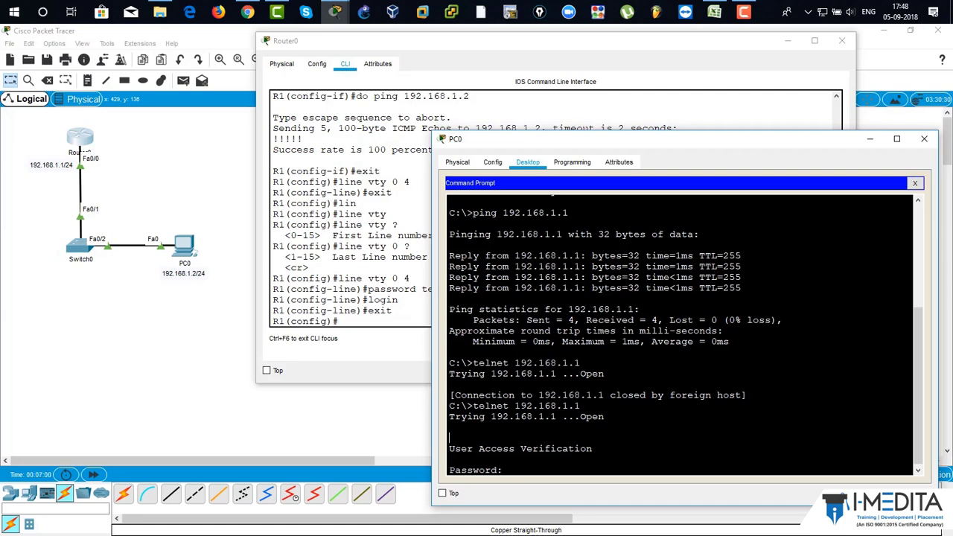
key("Return")
type("test")
key("Return")
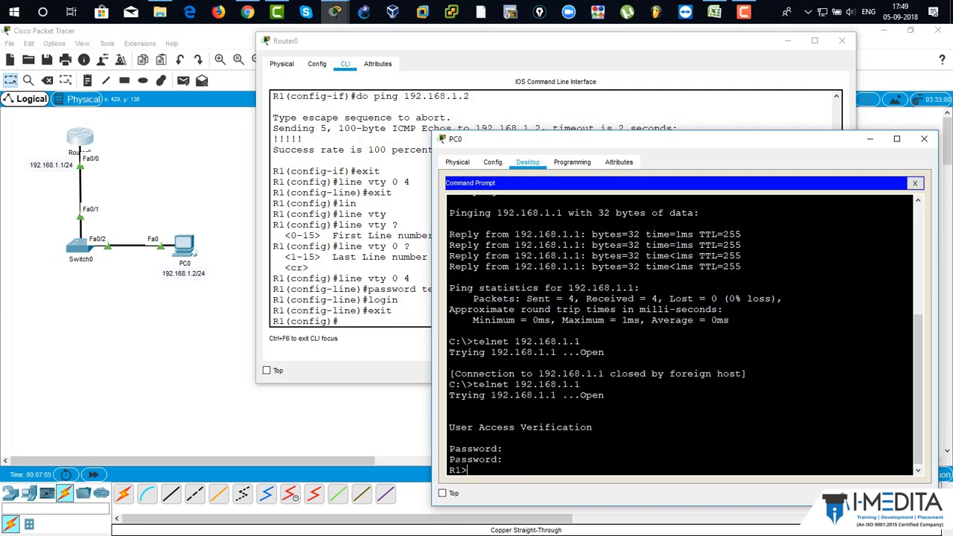
Try enable over telnet and get refused with % No password set.
left_click_drag(469, 471, 448, 470)
left_click(448, 471)
type("enable")
key("Return")
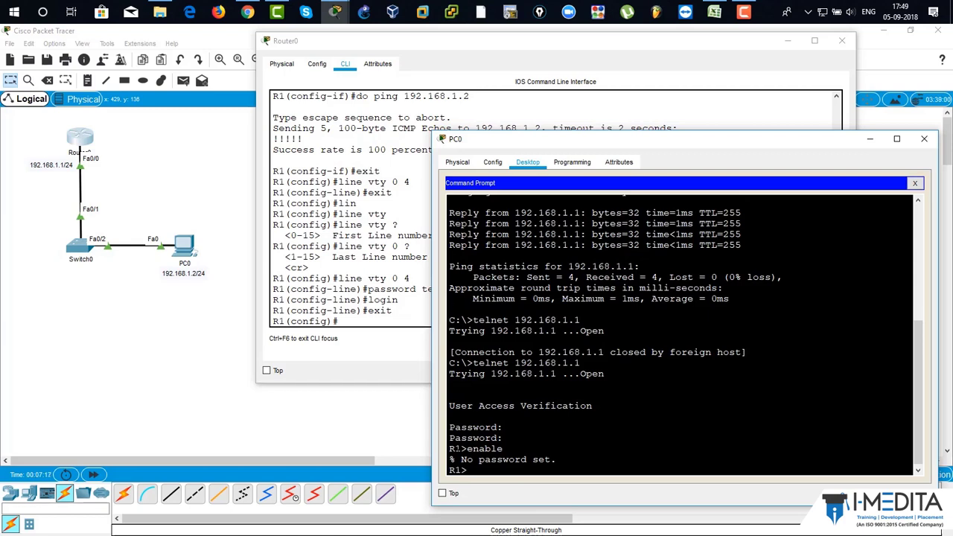
left_click(394, 305)
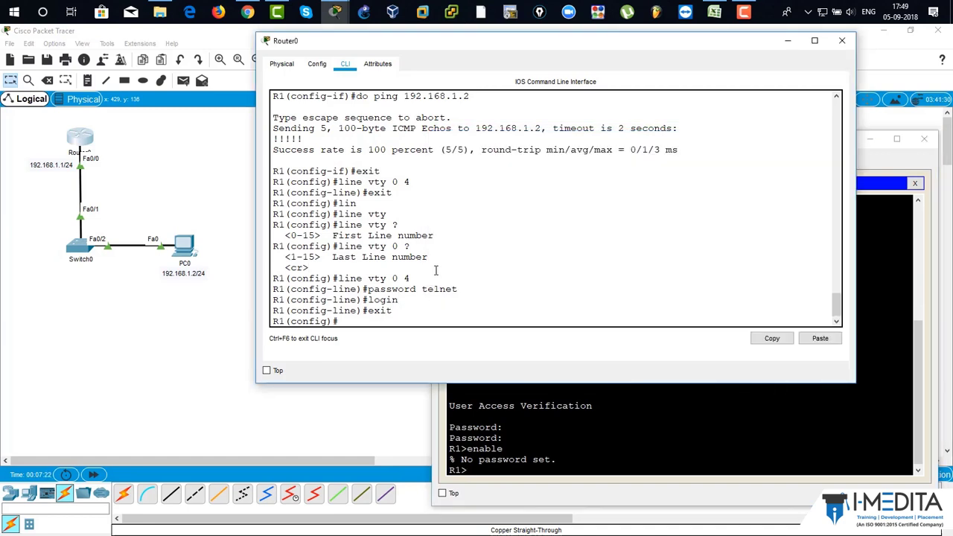
Set R1's enable password, then supply it over PC0's telnet to reach the R1# prompt.
type("enable password cisco")
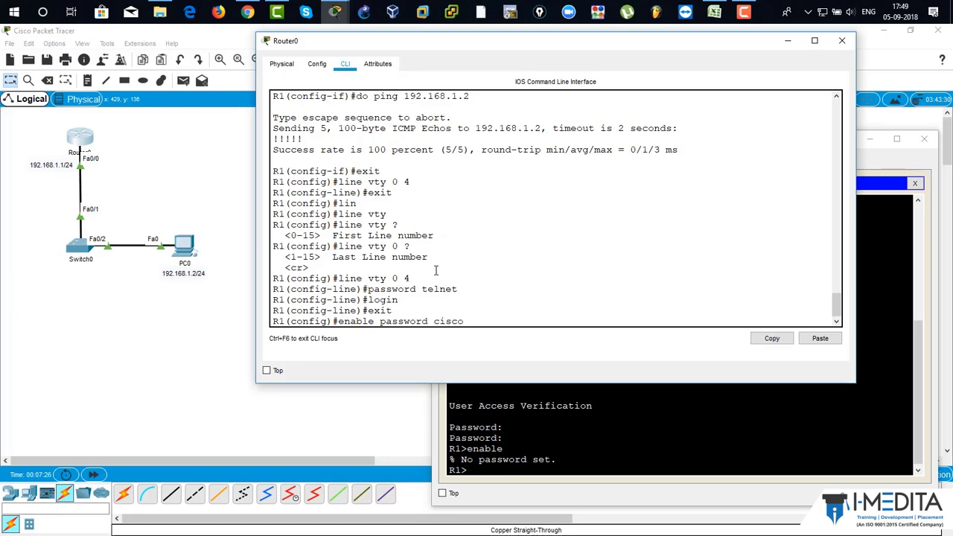
key("Return")
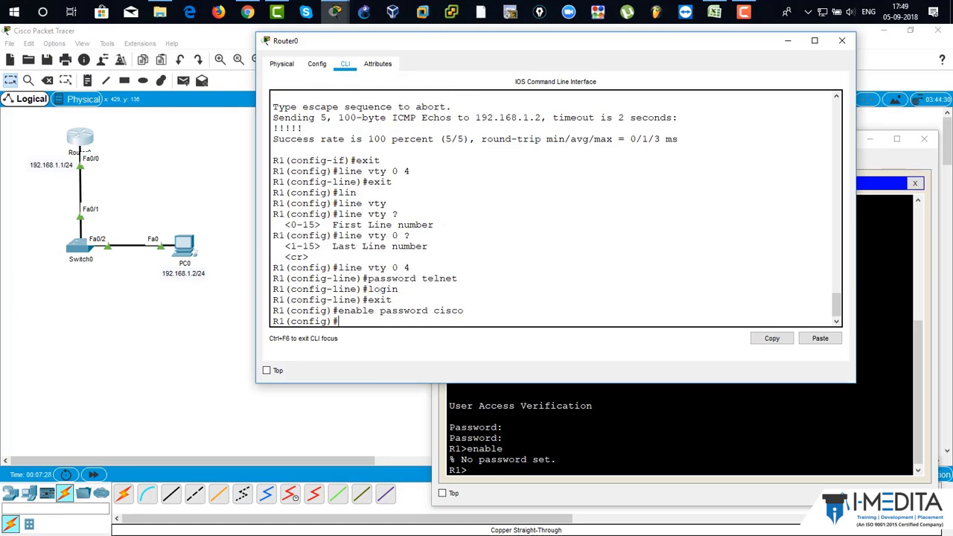
left_click(659, 389)
type("enable")
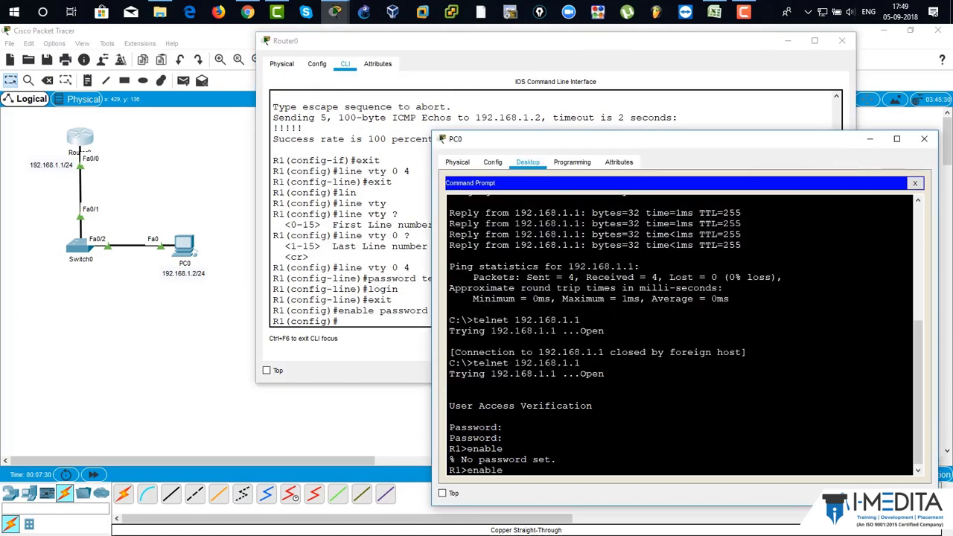
key("Return")
type("cisco")
key("Return")
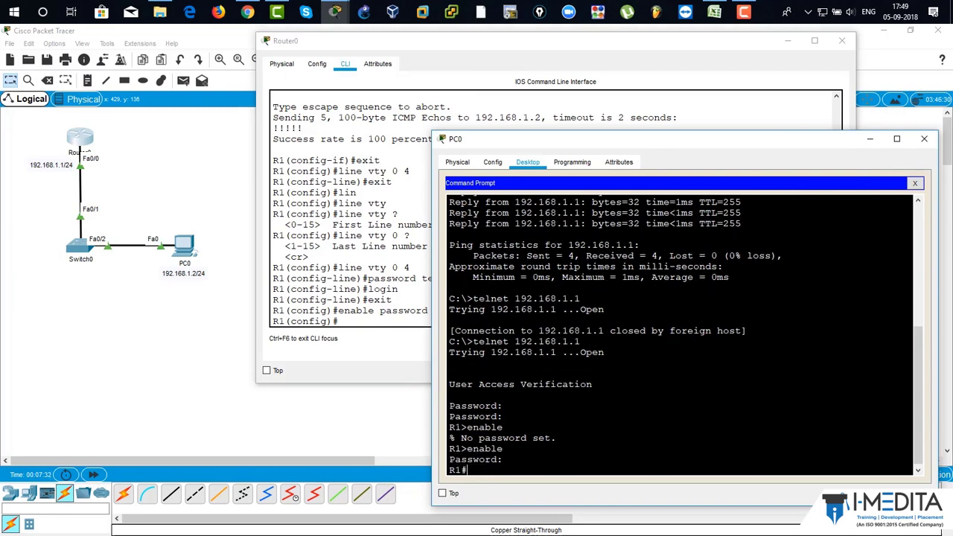
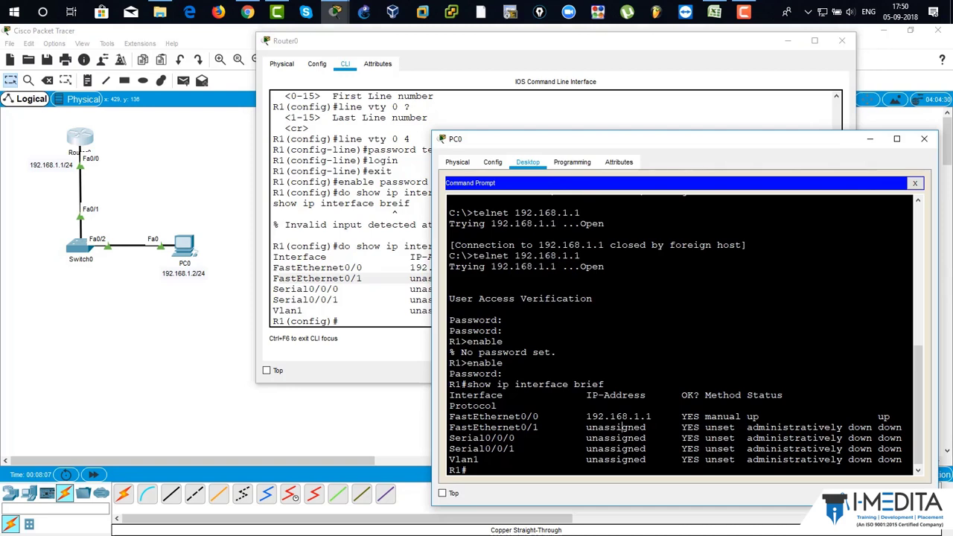
Over telnet, give R1's fa0/1 the address 192.168.2.1 255.255.255.0 and enable it.
type("configure term")
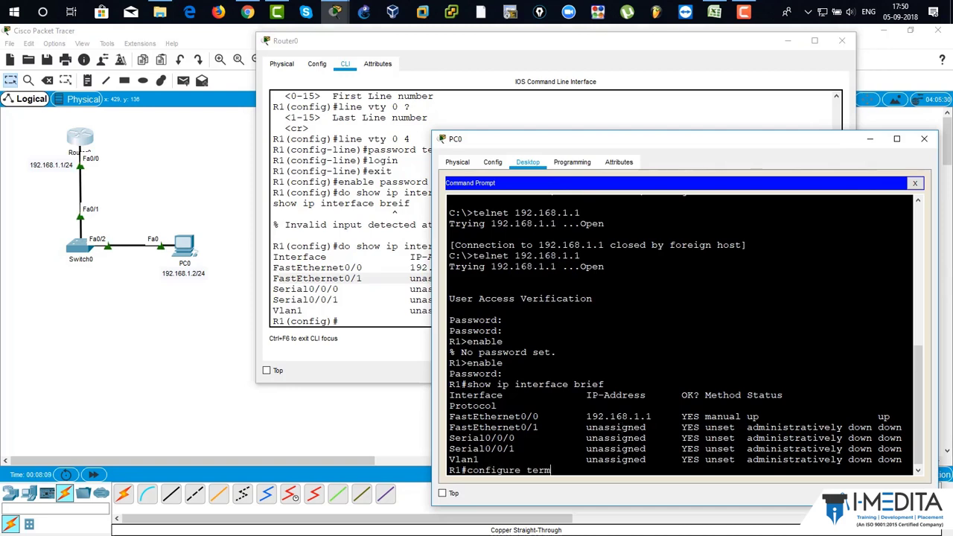
type("inal")
key("Return")
type("in")
type("terf")
key("BackSpace")
type("rface fa0/1")
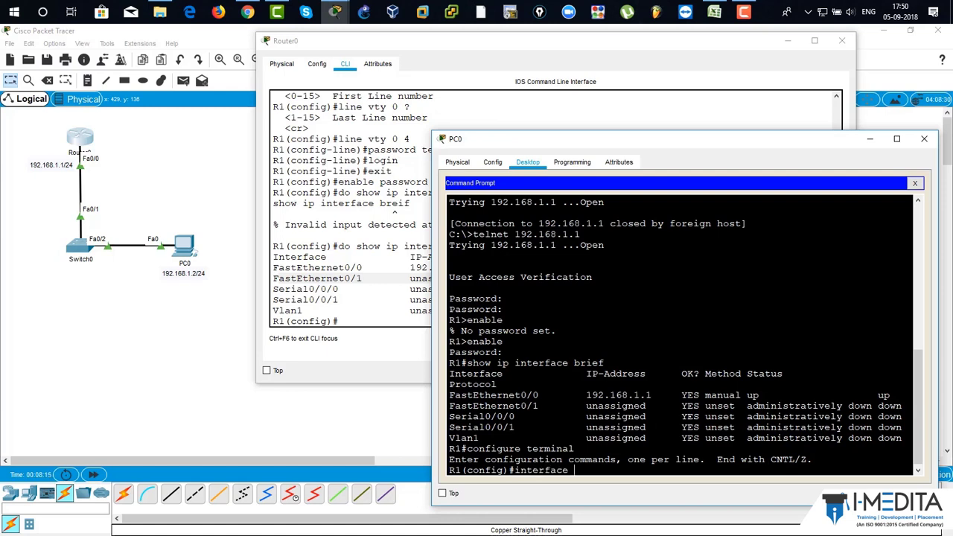
key("Return")
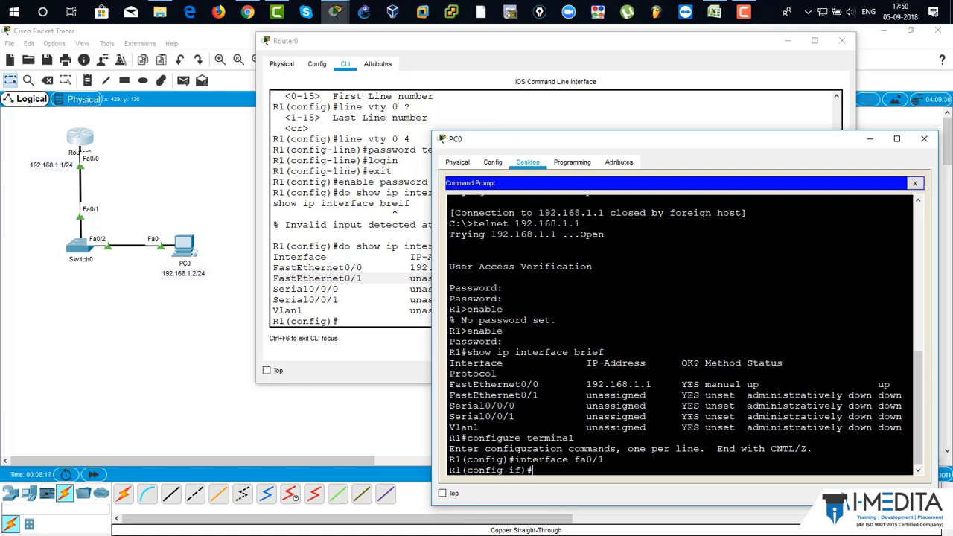
type("ip address 192.168.2.1")
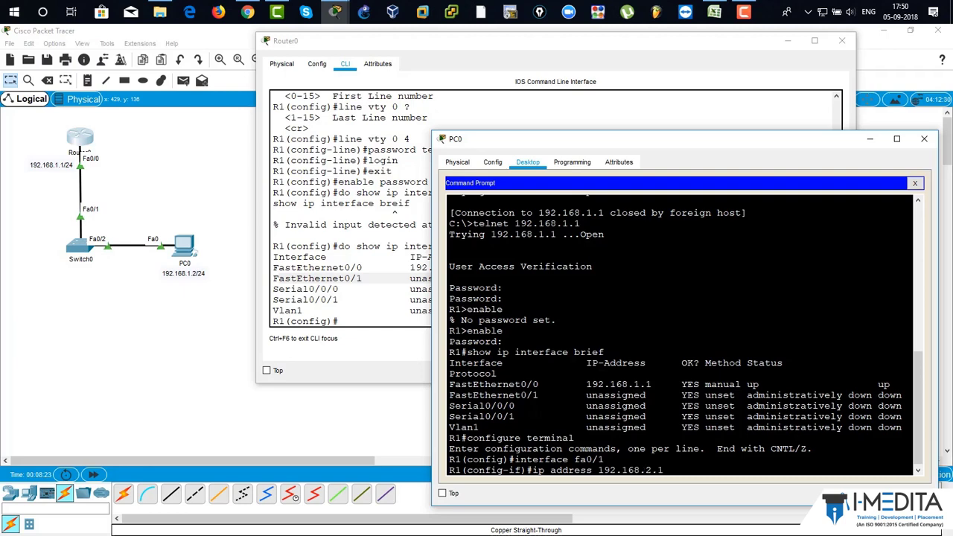
type(" 255.255.255.0")
key("Return")
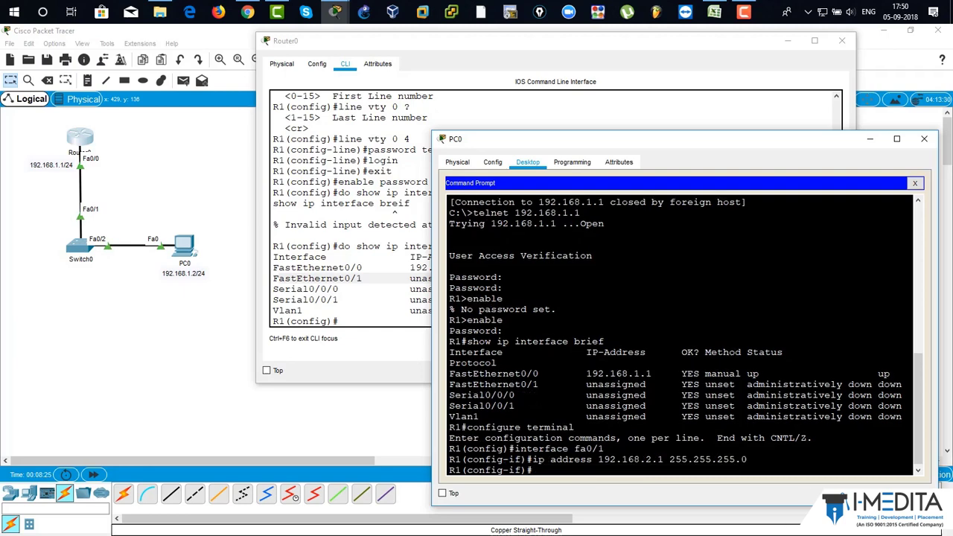
type("no sh")
key("Tab")
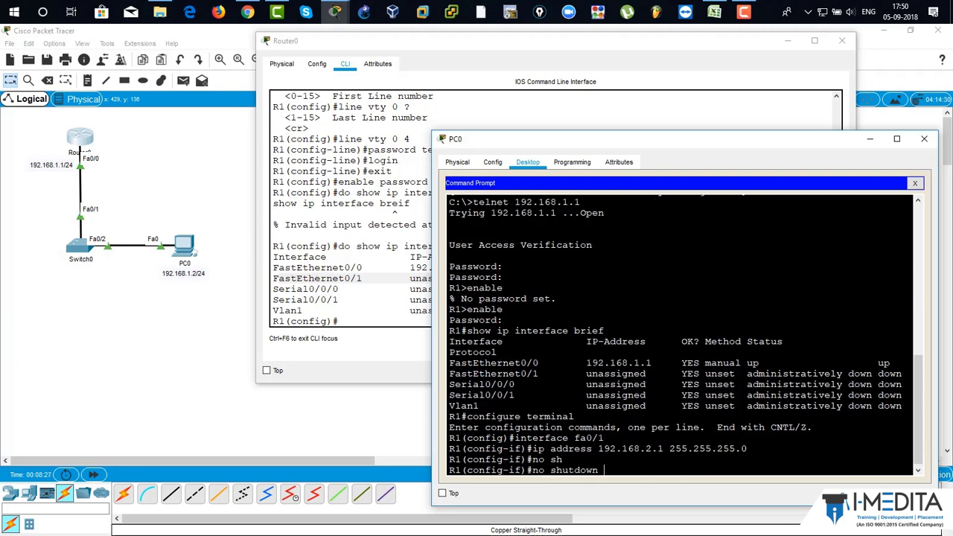
key("Return")
Run do show ip interface brief over telnet and mark 192.168.2.1 on FastEthernet0/1.
left_click(380, 290)
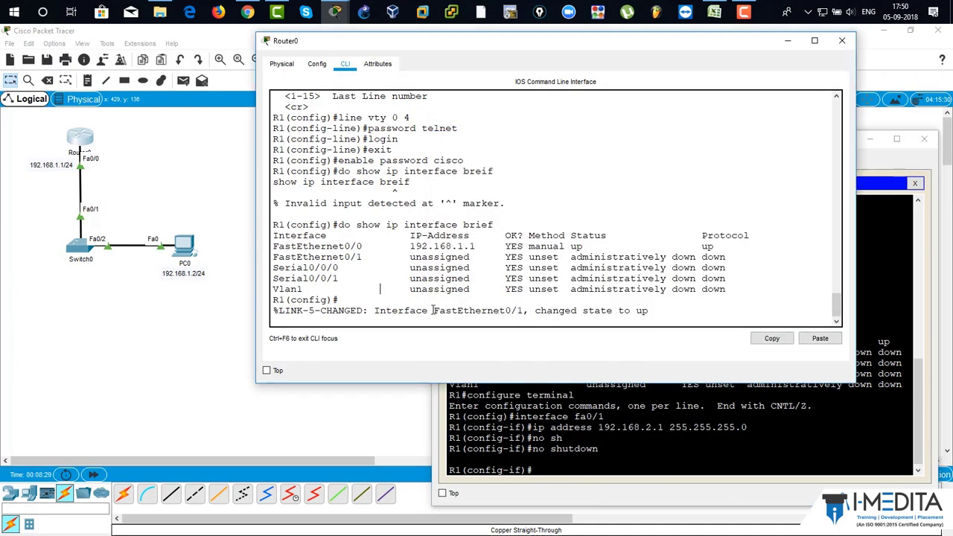
left_click(521, 432)
type("do show ip interfac e")
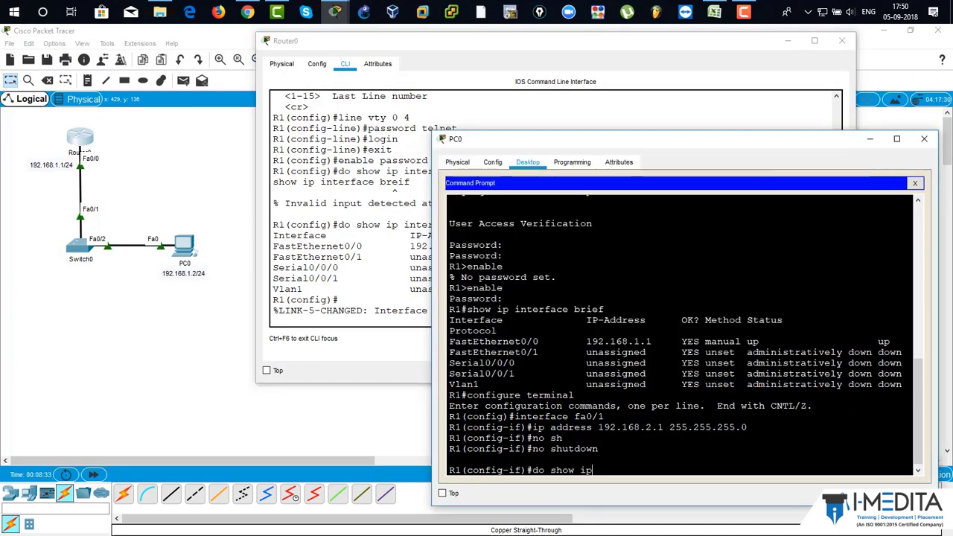
key("BackSpace")
key("BackSpace")
type("e brief")
key("Return")
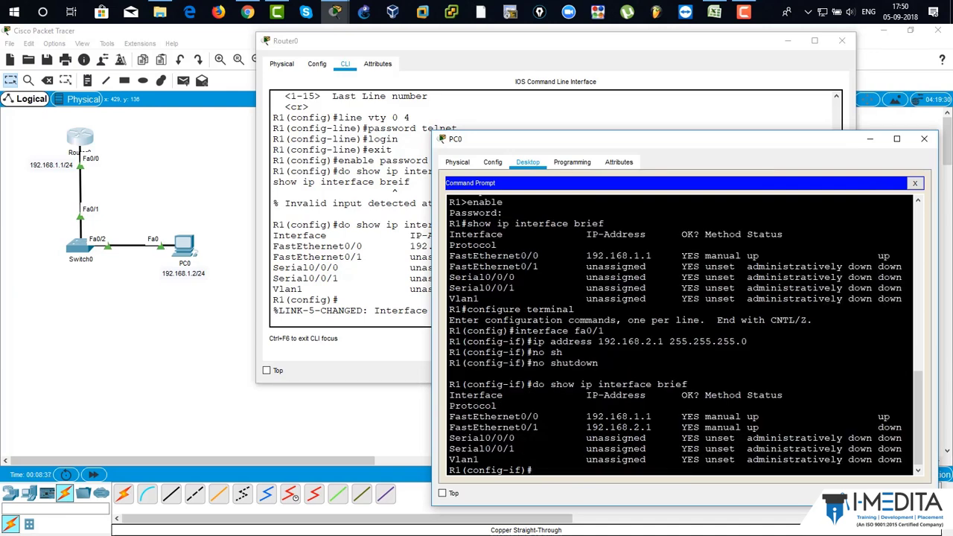
left_click_drag(504, 427, 657, 428)
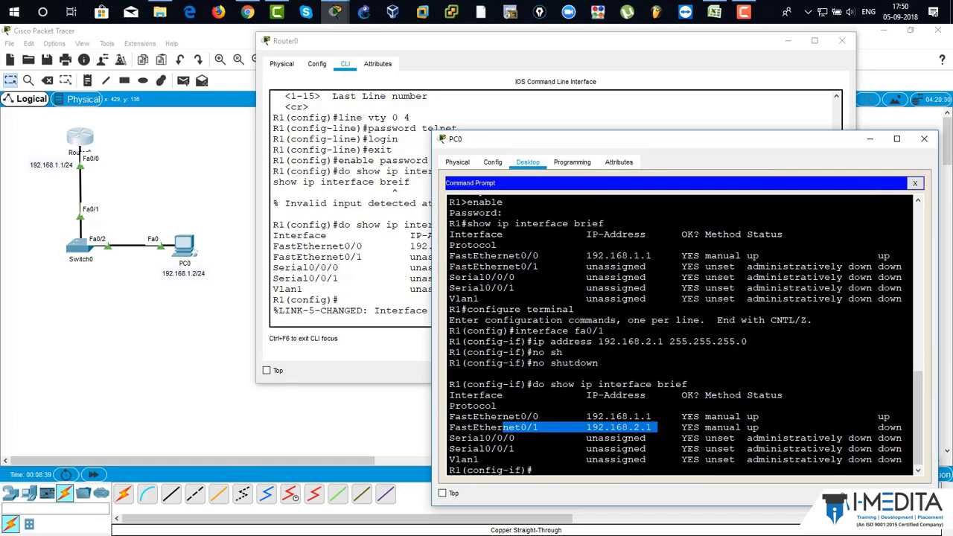
Confirm the FastEthernet0/0 and 0/1 rows in Router0's own show ip interface brief.
left_click(386, 224)
key("Return")
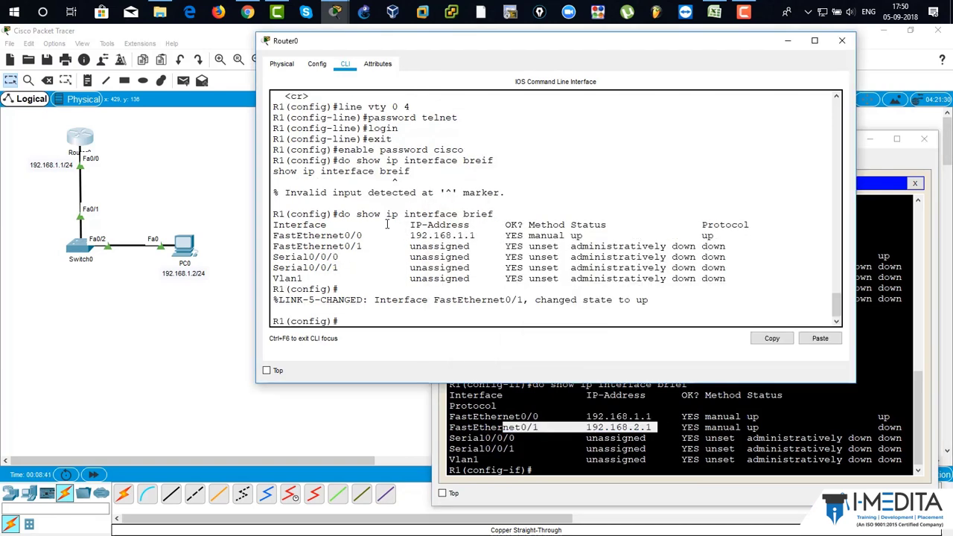
type("do show ip interf")
type("ace breif")
key("BackSpace")
key("BackSpace")
key("BackSpace")
type("ief")
key("Return")
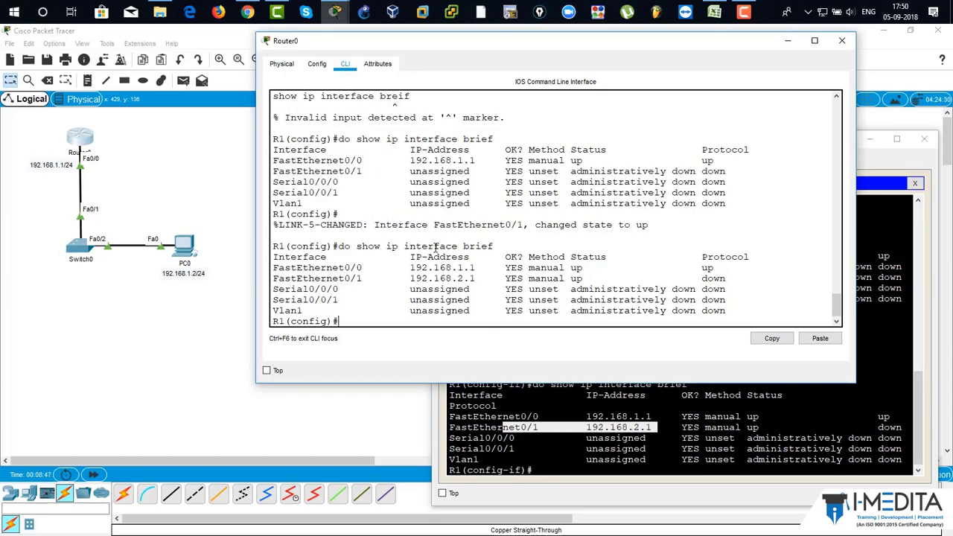
left_click_drag(411, 270, 482, 278)
left_click(494, 277)
left_click(638, 426)
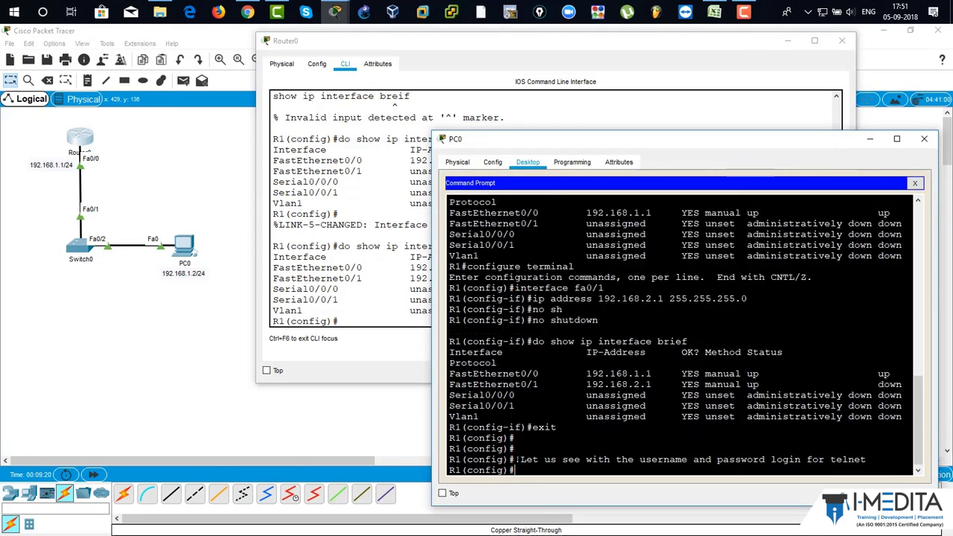
left_click_drag(515, 459, 867, 460)
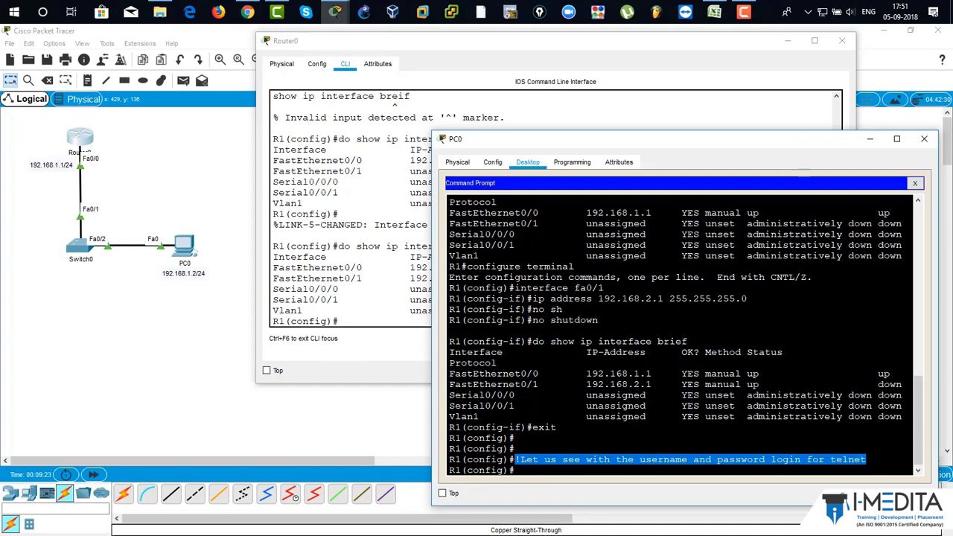
Leave configuration mode and close PC0's telnet session to R1.
type("exit")
key("Return")
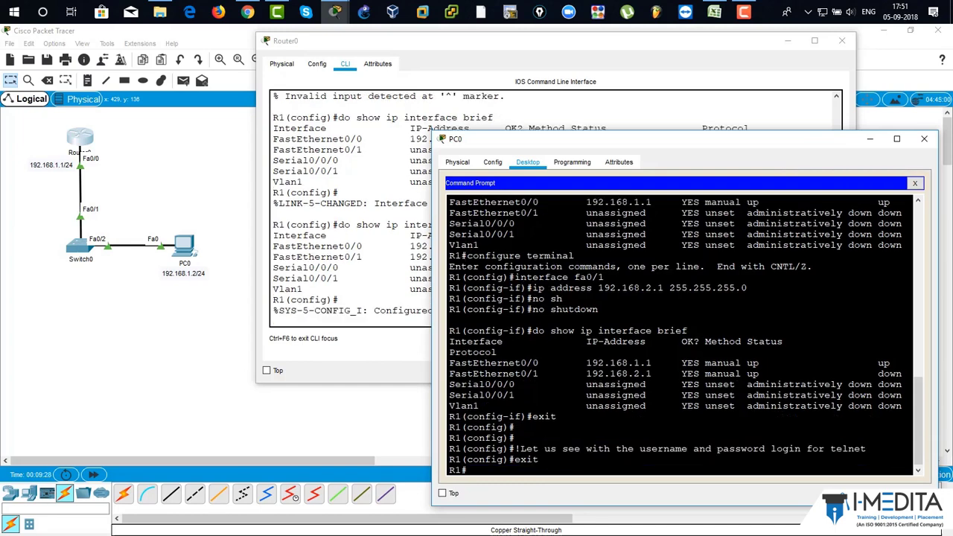
key("Return")
key("Return")
type("exit")
key("Return")
key("Return")
key("Return")
key("Return")
key("Return")
key("Return")
key("Return")
key("Return")
key("Return")
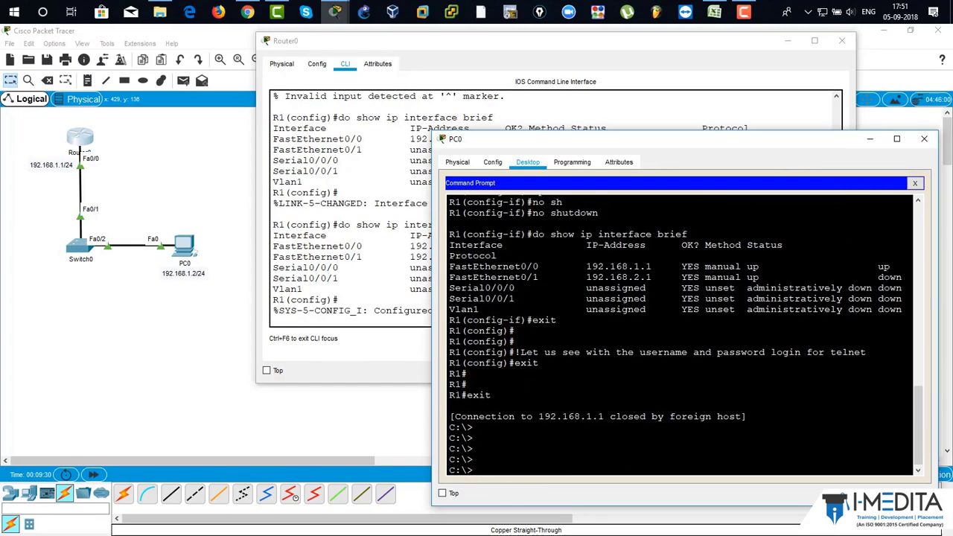
Retry telnet 192.168.1.1, leaving the password prompts blank until the connection closes.
type("telnet 192.168.1.1")
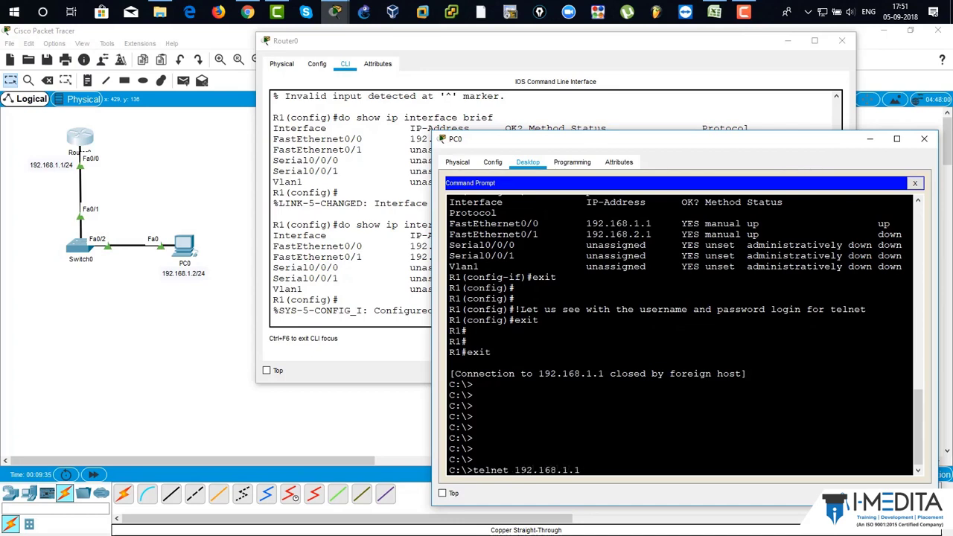
key("Return")
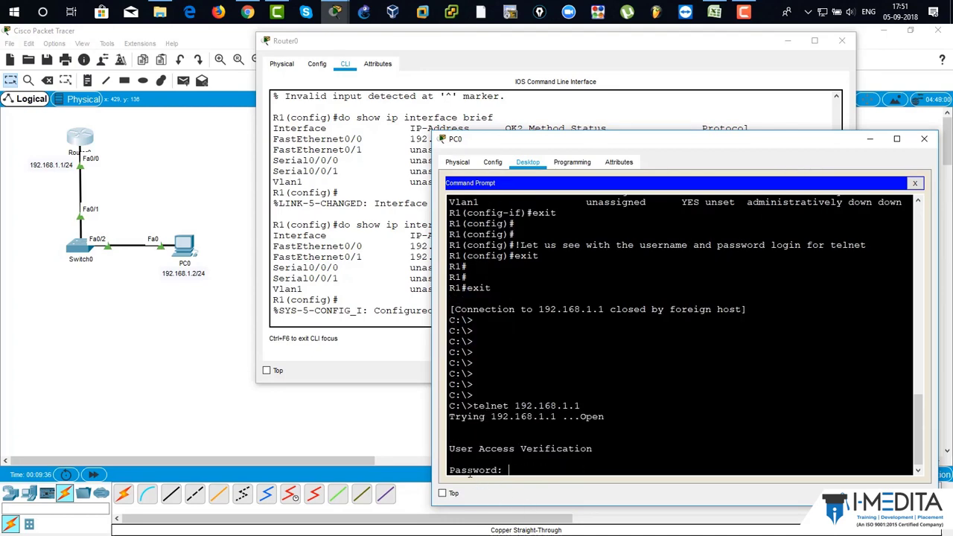
left_click_drag(449, 469, 509, 470)
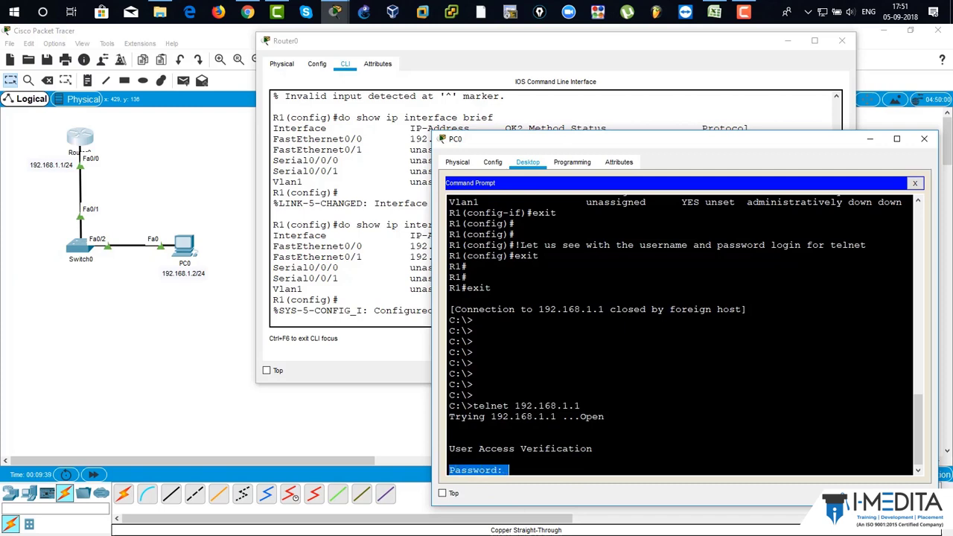
left_click(509, 470)
key("Return")
key("Return")
key("Return")
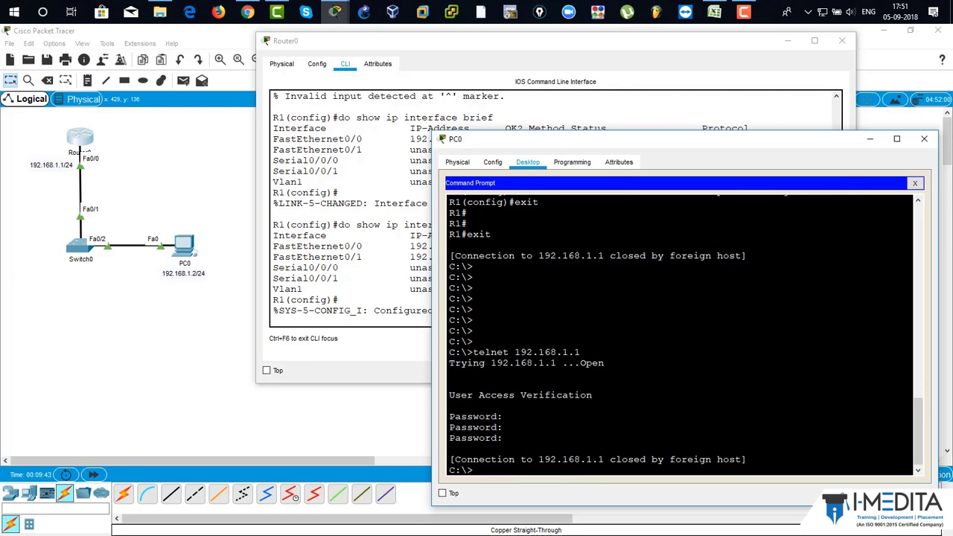
left_click(414, 243)
Create the local account user1 with its password on R1.
key("Return")
key("Return")
key("Return")
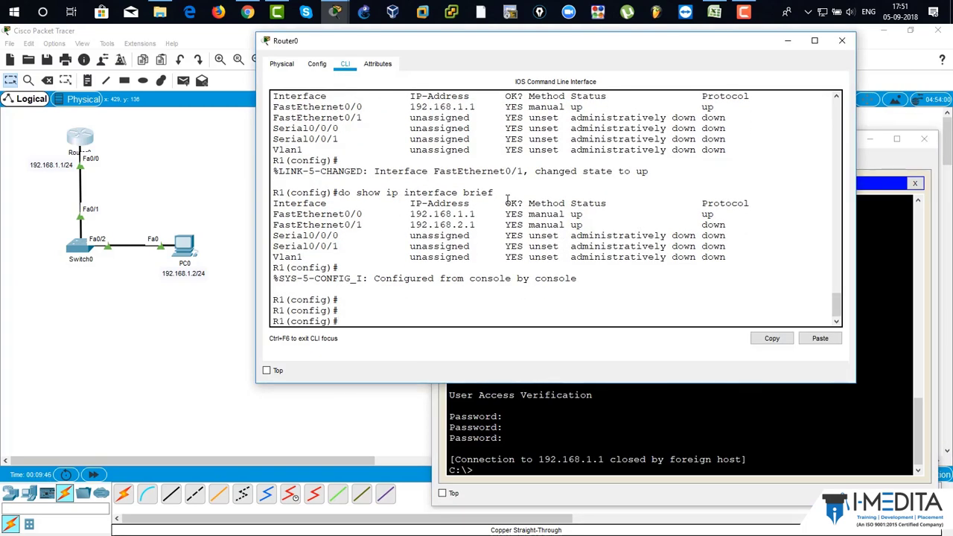
type("user")
key("Tab")
type("user1 pas")
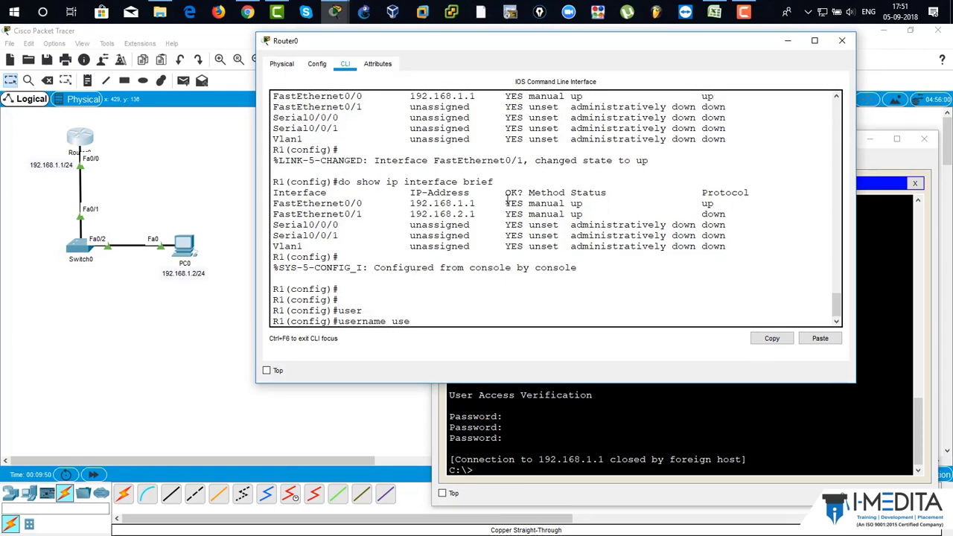
key("Tab")
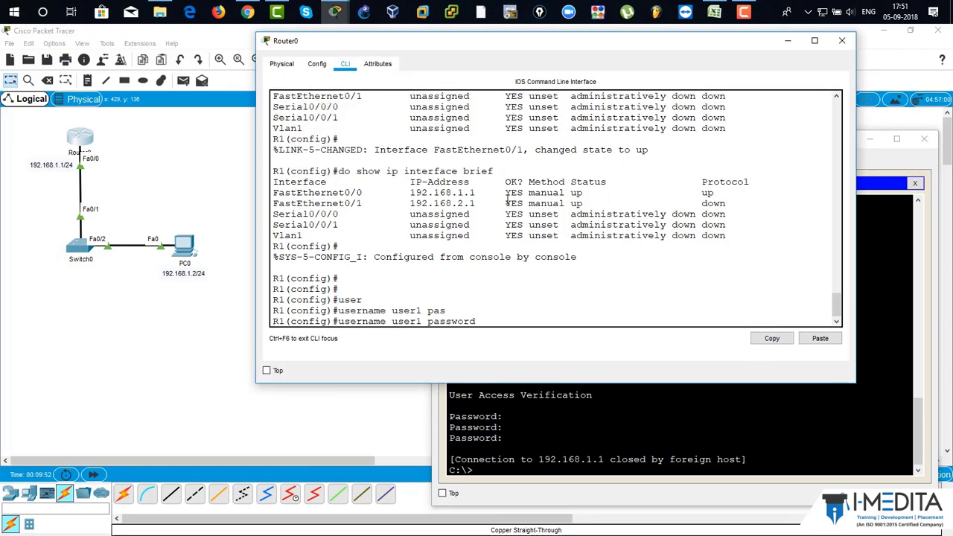
type("user1")
key("Return")
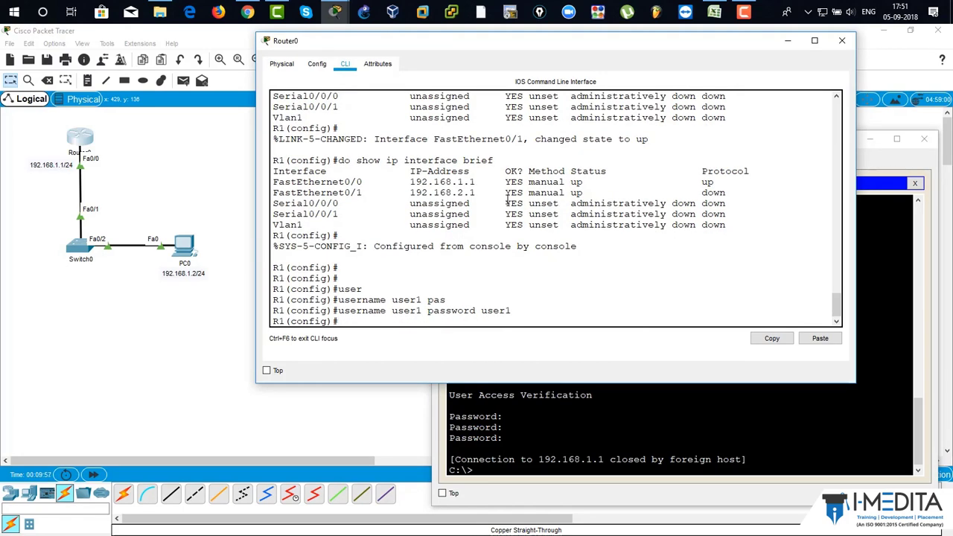
Remove the shared line password from vty lines 0 4.
type("lin")
key("Tab")
type("v")
key("Tab")
type("0")
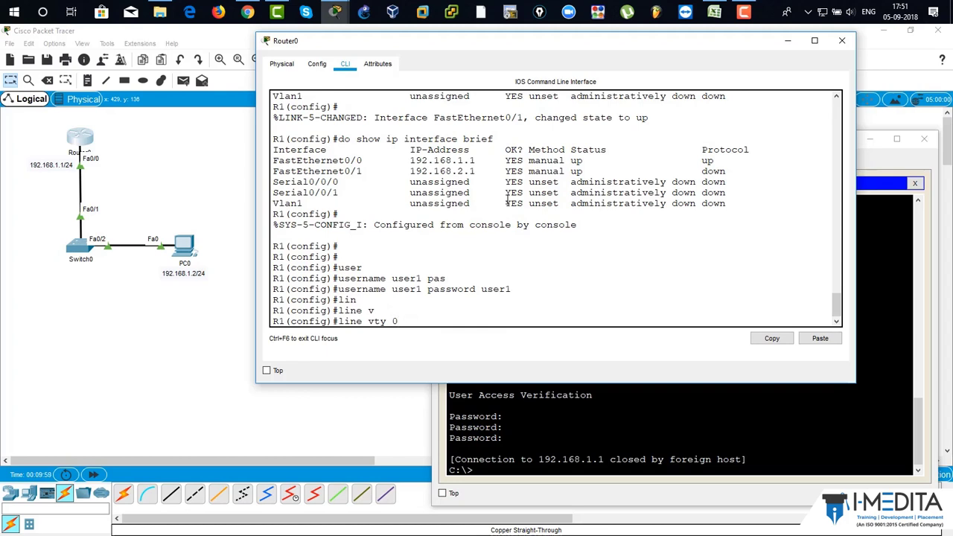
type(" 4")
key("Return")
type("no pas")
key("Tab")
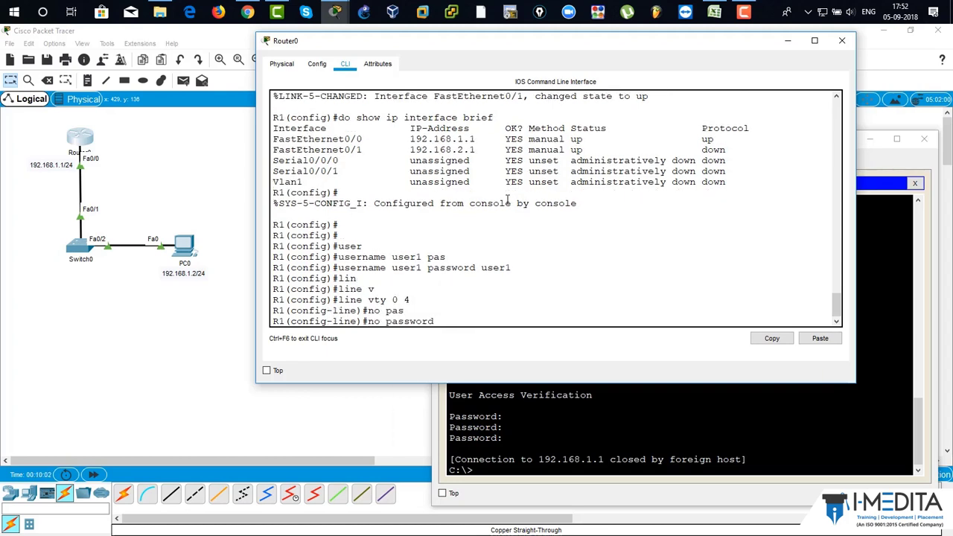
key("Return")
Switch the vty lines from no login to login local authentication.
type("no login")
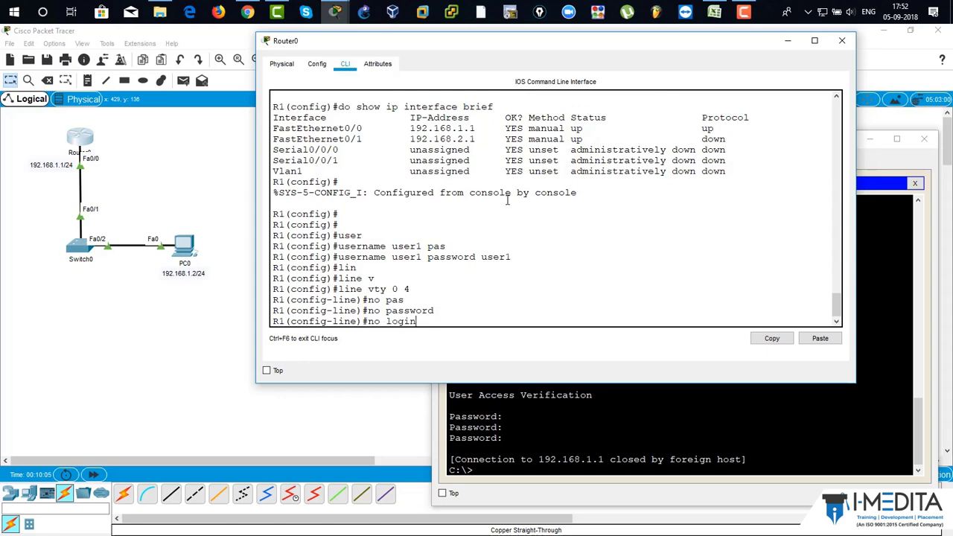
key("Return")
type("login")
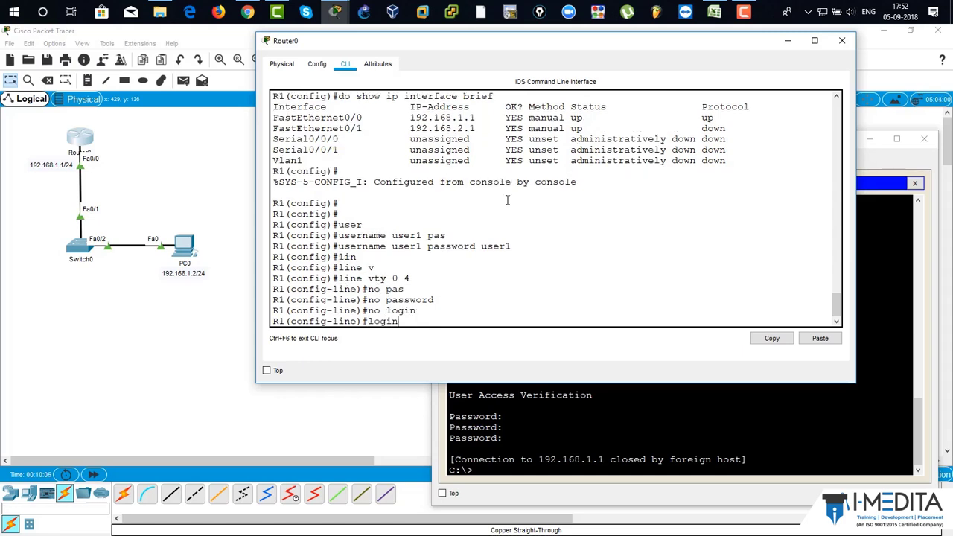
type(" lo")
key("Tab")
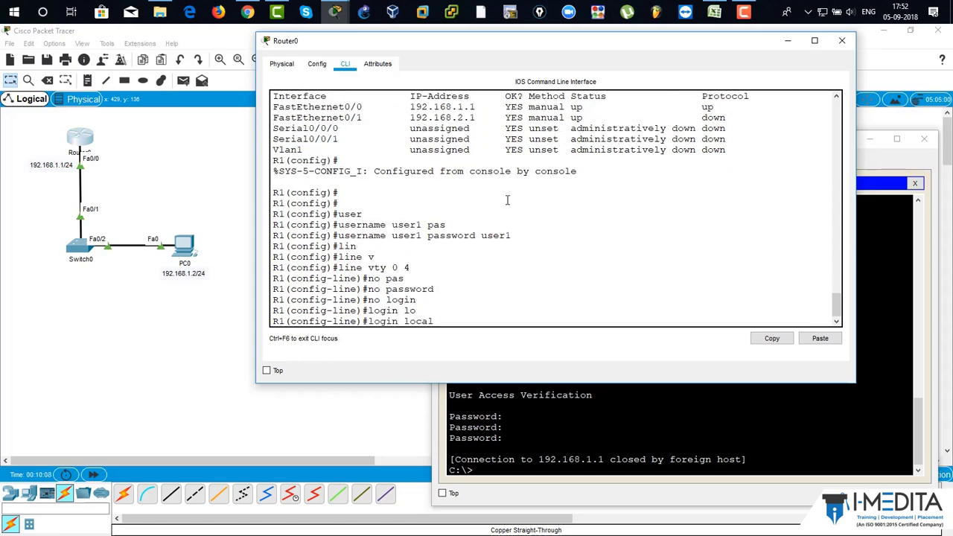
key("Return")
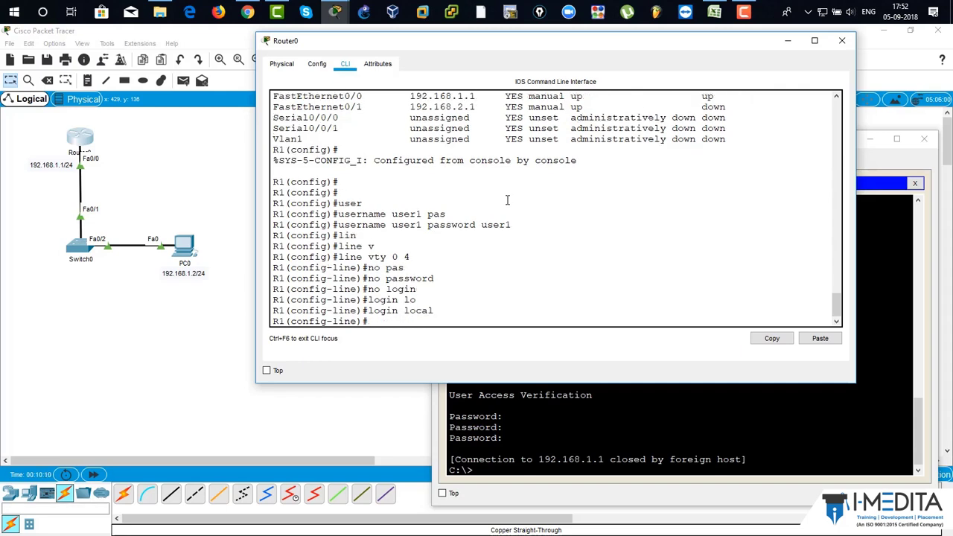
left_click_drag(368, 311, 444, 310)
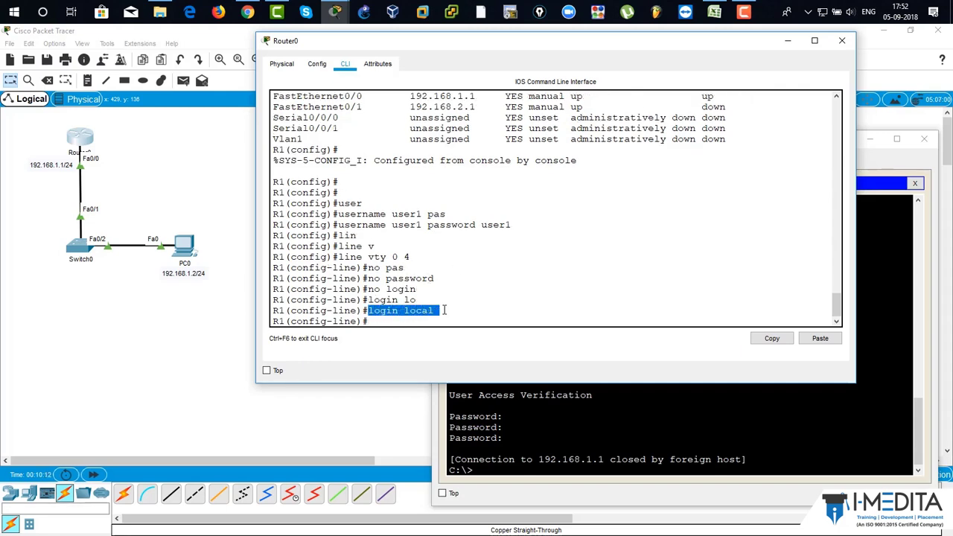
left_click(499, 289)
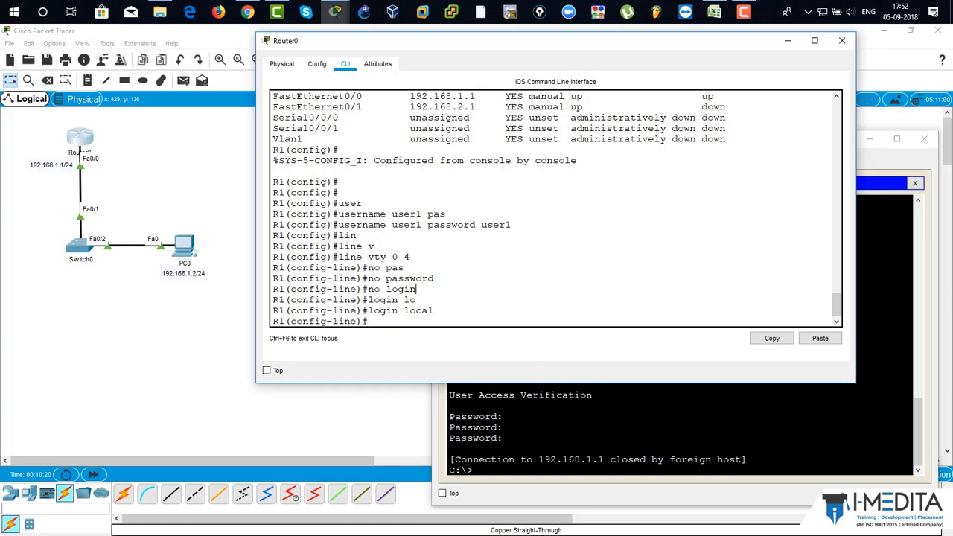
left_click_drag(509, 439, 510, 427)
Telnet to 192.168.1.1 as user1 and enter privileged mode with the enable password.
type("telnet 192.168.1.1")
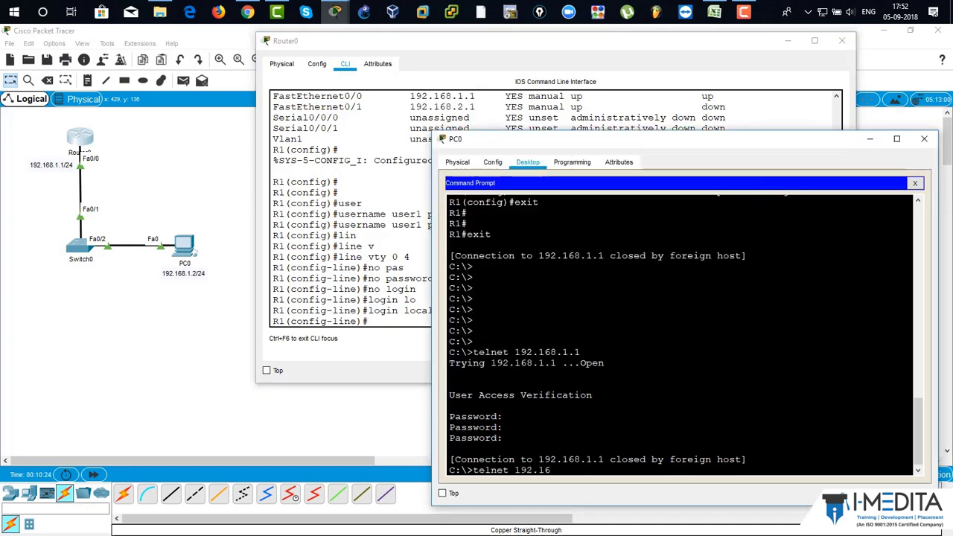
key("Return")
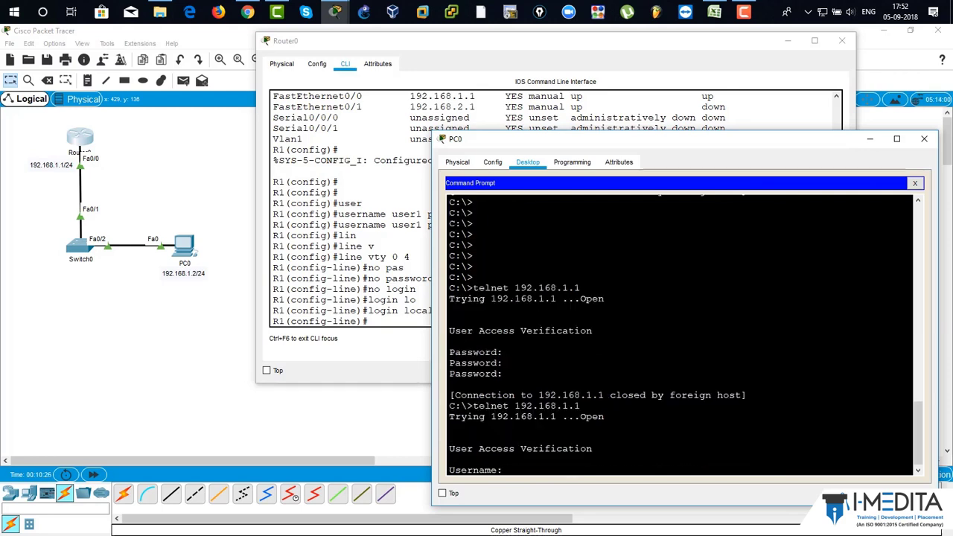
type("user1")
key("Return")
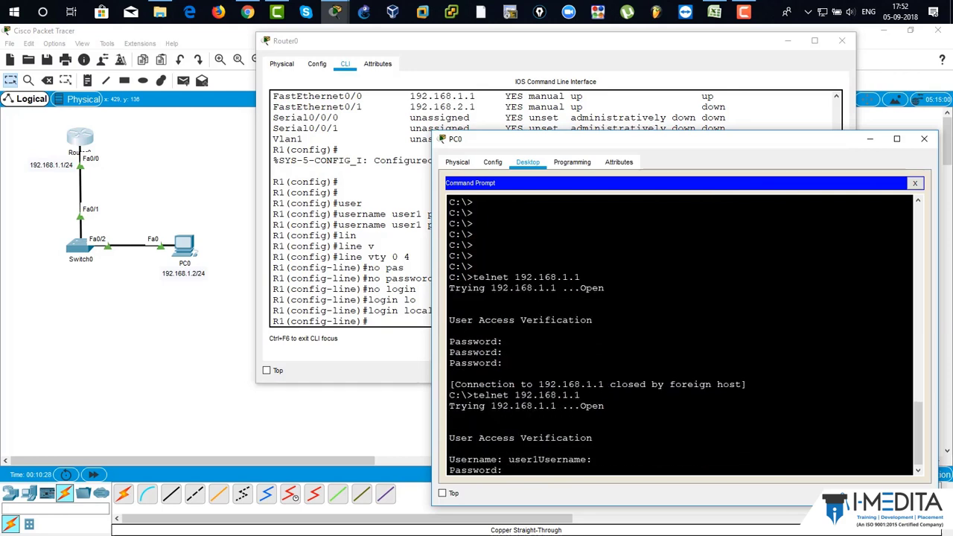
key("Return")
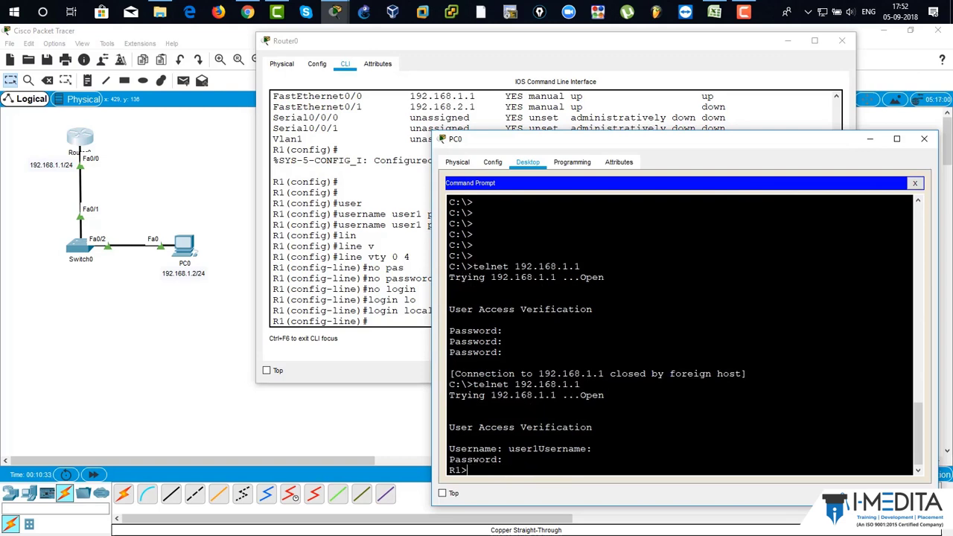
type("enable")
key("Return")
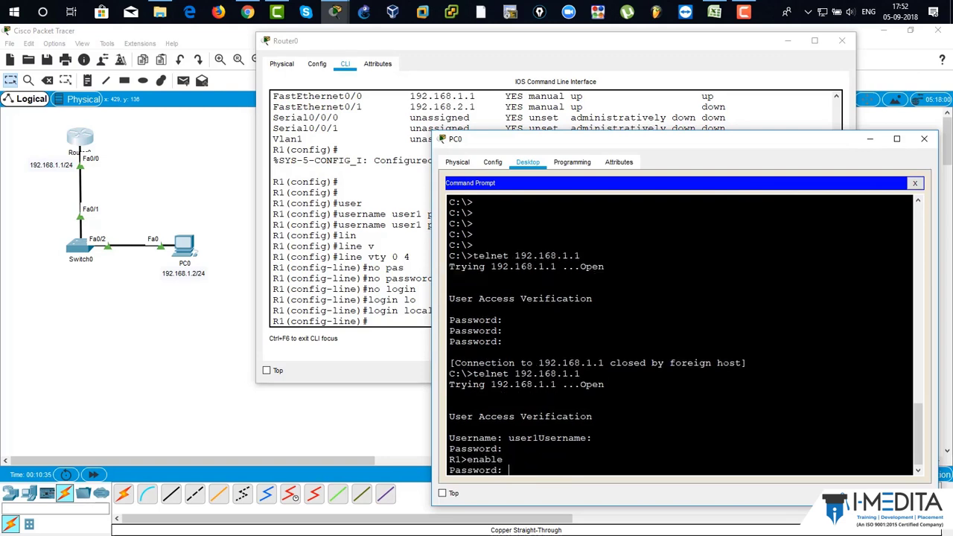
key("Return")
Run show ip interface brief on R1 and note the 192.168.2.1 address.
type("show ip ")
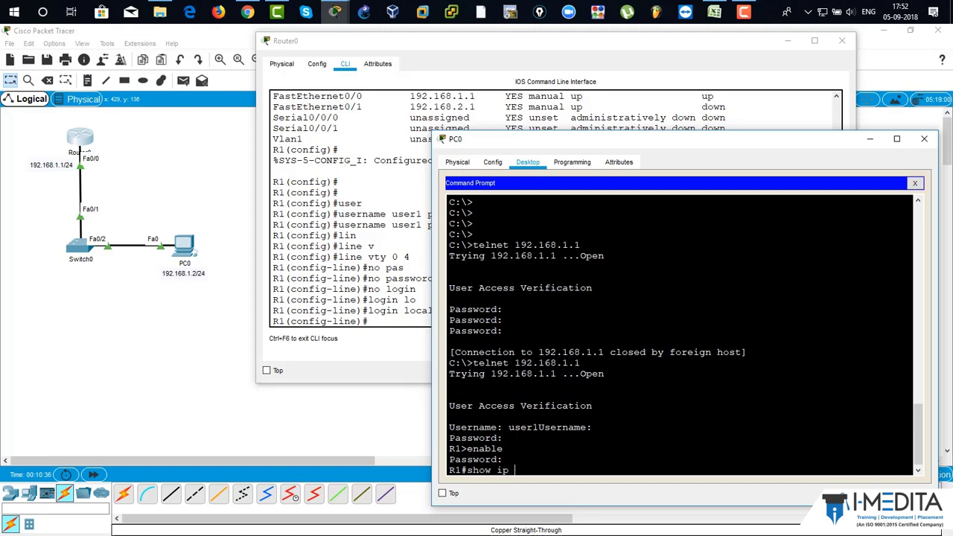
type("interface breif")
key("BackSpace")
key("BackSpace")
key("BackSpace")
type("ief")
key("Return")
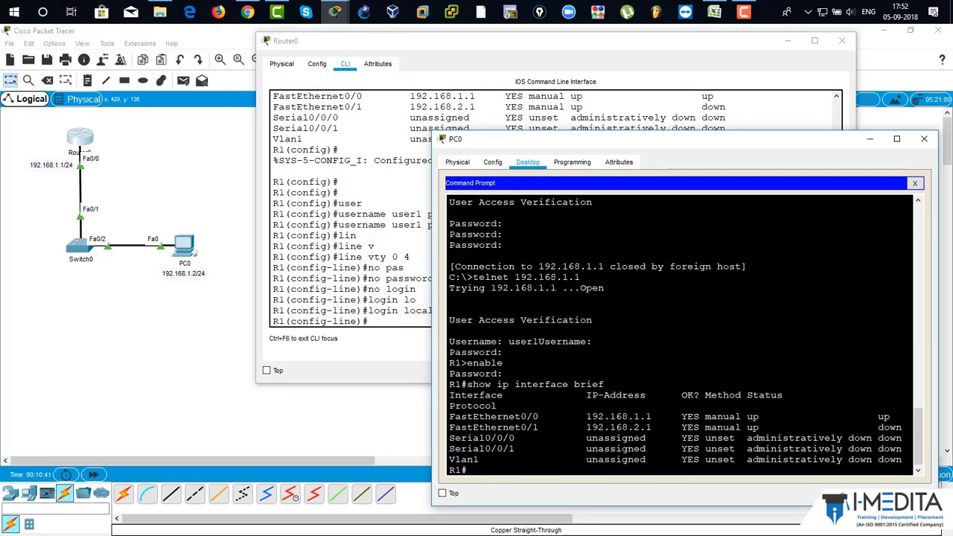
left_click_drag(585, 426, 652, 427)
left_click(580, 438)
Exit the telnet session and highlight R1's new comment about direct privileged access.
type("exit")
key("Return")
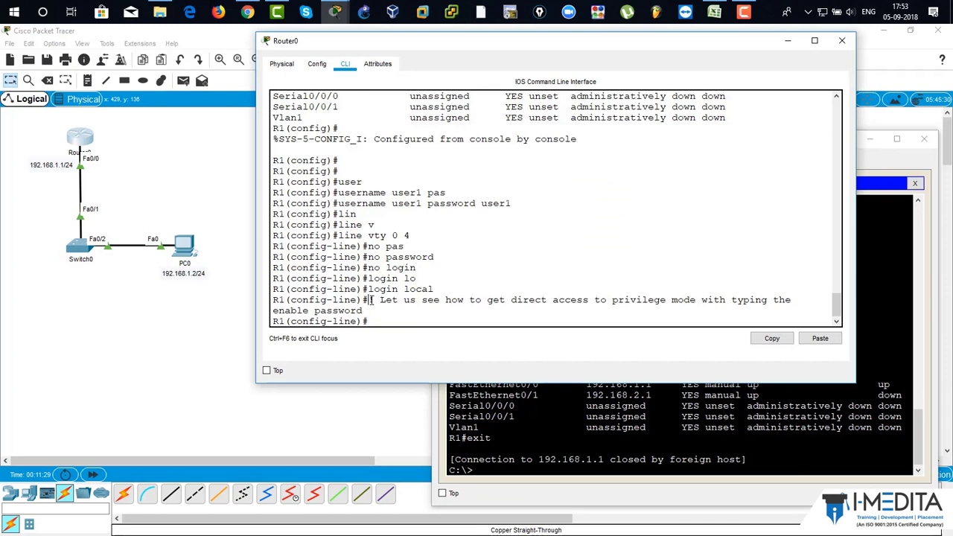
left_click_drag(368, 299, 401, 310)
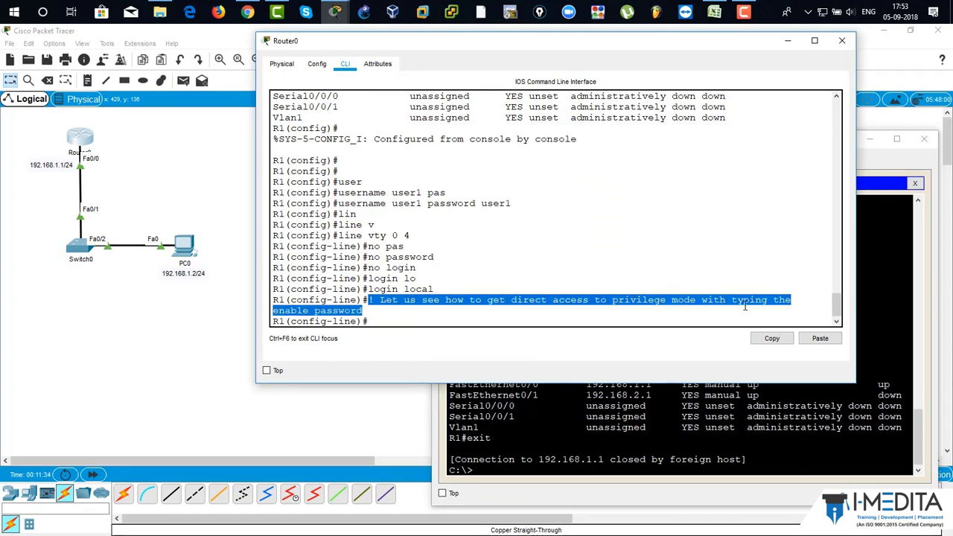
left_click(409, 321)
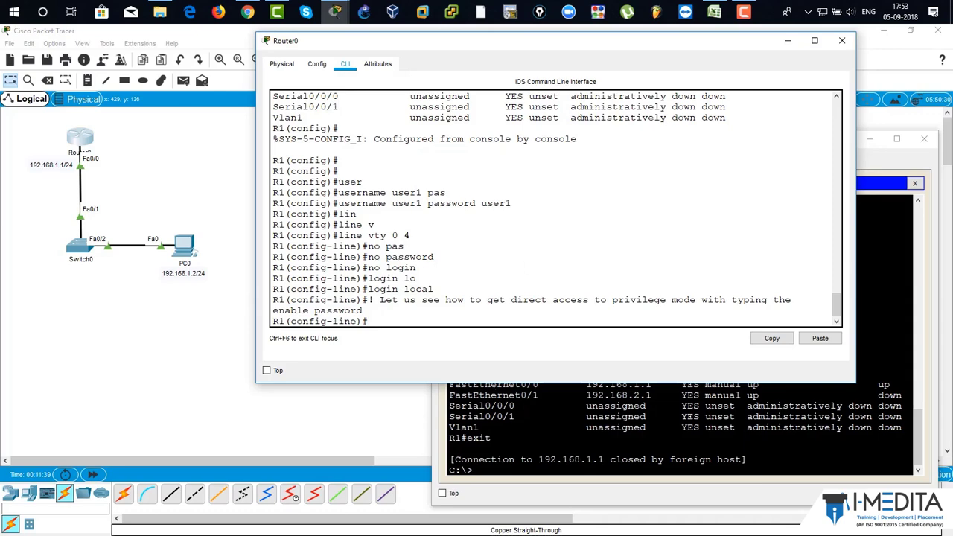
left_click(551, 428)
Telnet to 192.168.1.1 as user1, retrying after one failed login, then run enable.
type("tel")
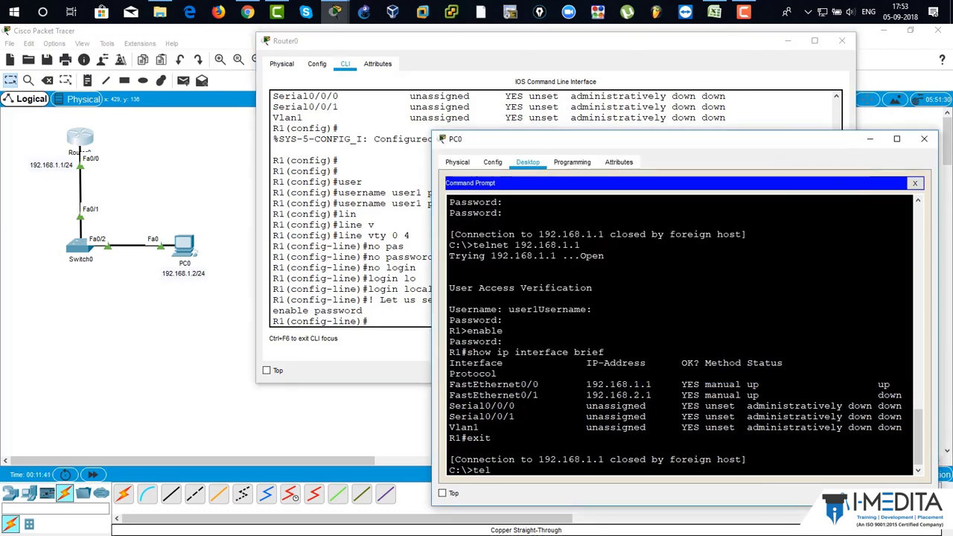
type("net 192.1")
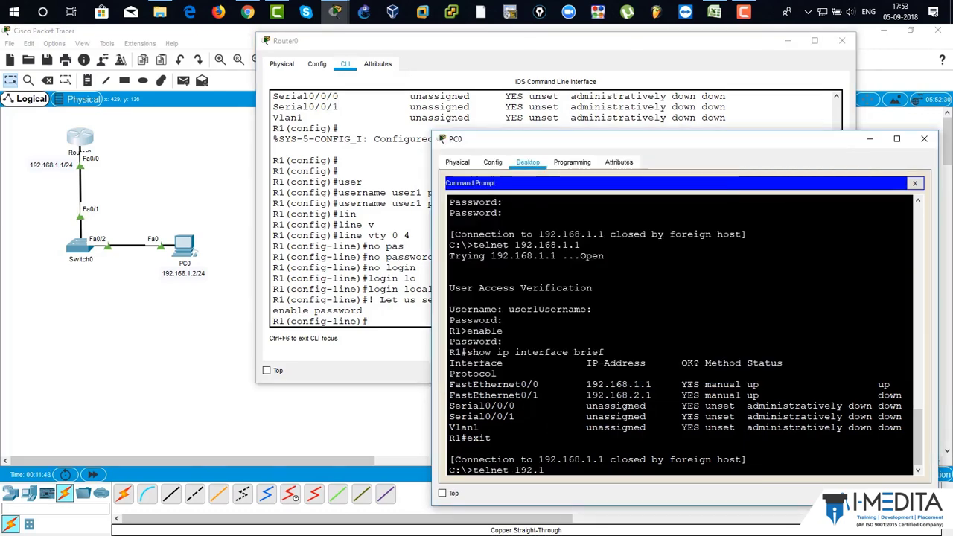
type("68.1.1")
key("Return")
type("user1")
key("Return")
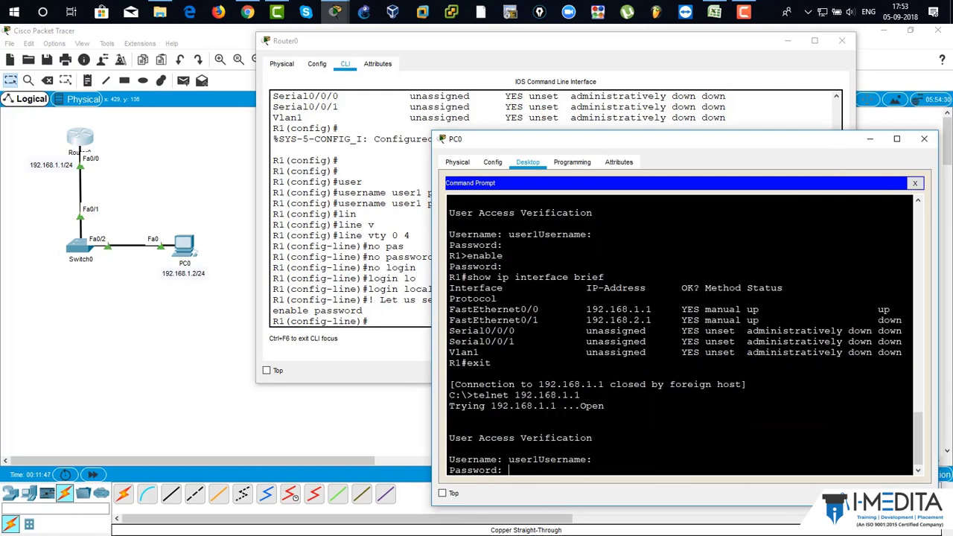
key("Return")
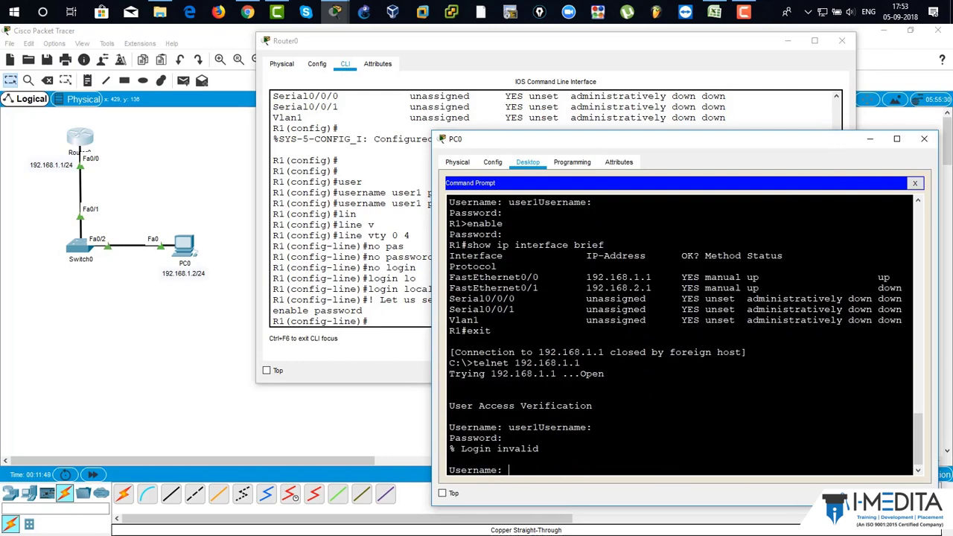
type("user1")
key("Return")
key("Return")
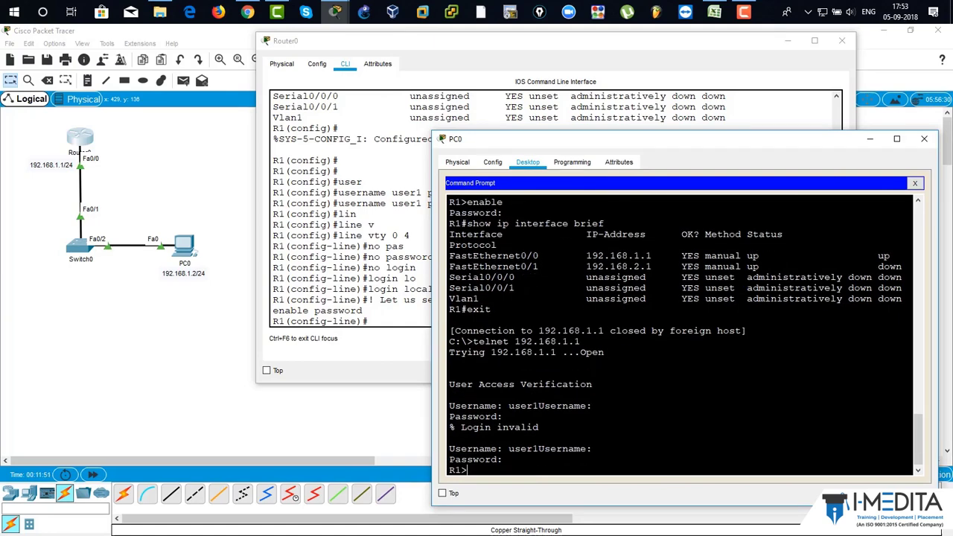
type("enable")
key("Return")
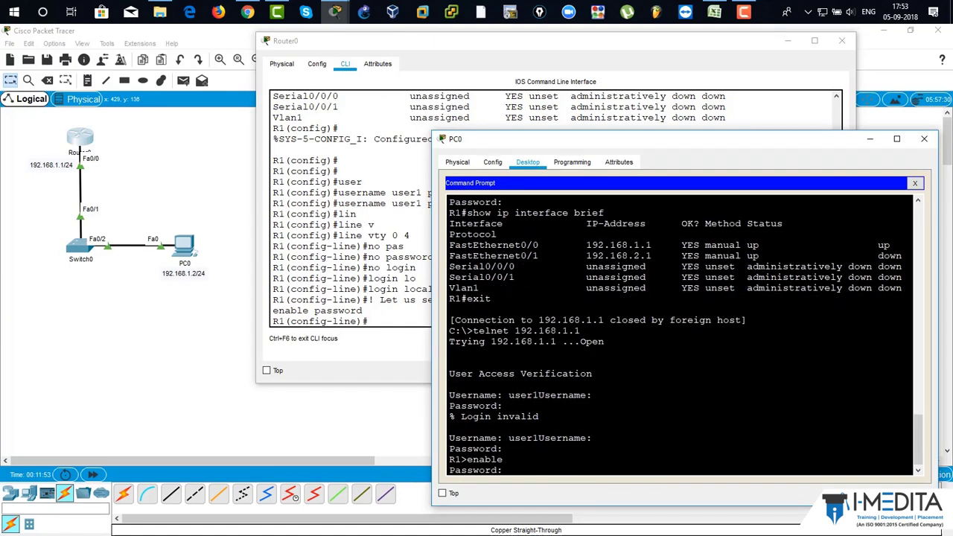
key("Return")
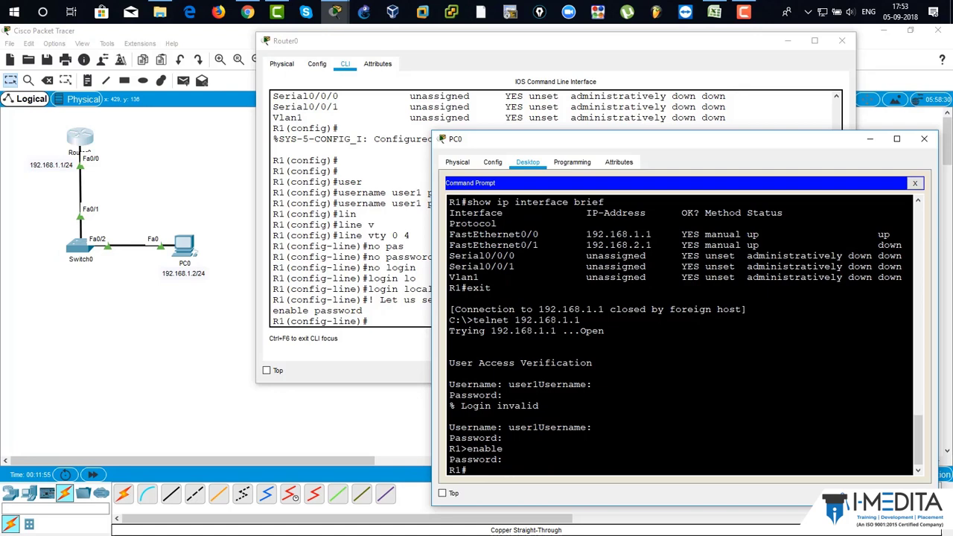
Highlight the enable command in the output and compare R1's CLI with PC0's prompt.
left_click_drag(461, 449, 493, 459)
left_click(493, 459)
left_click(409, 302)
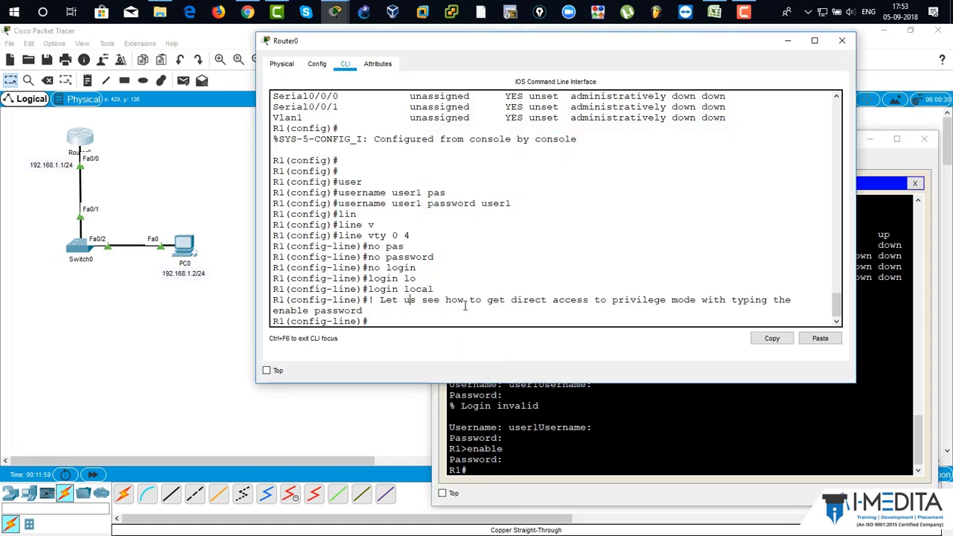
left_click(529, 427)
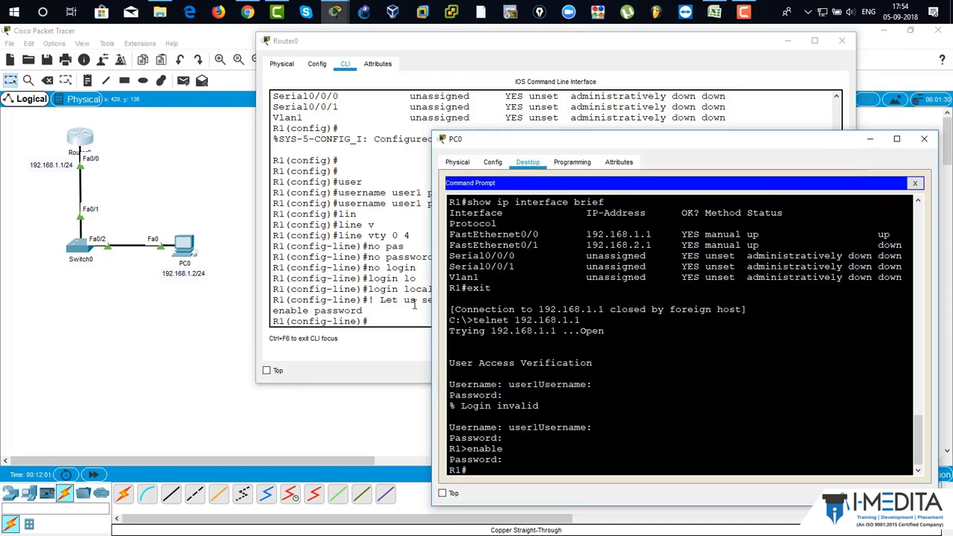
left_click(415, 304)
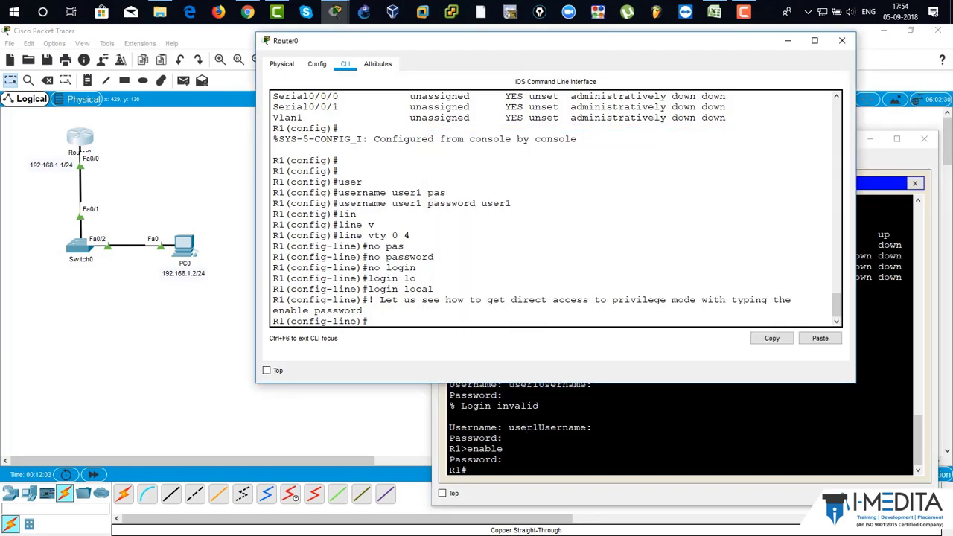
left_click(449, 416)
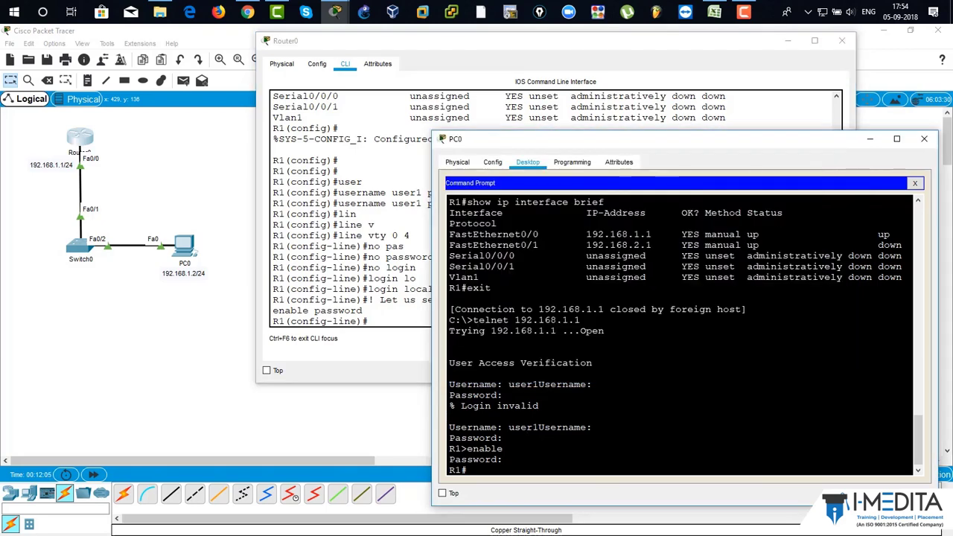
End PC0's telnet session and exit vty line configuration on Router0.
type("exit")
key("Return")
left_click(344, 242)
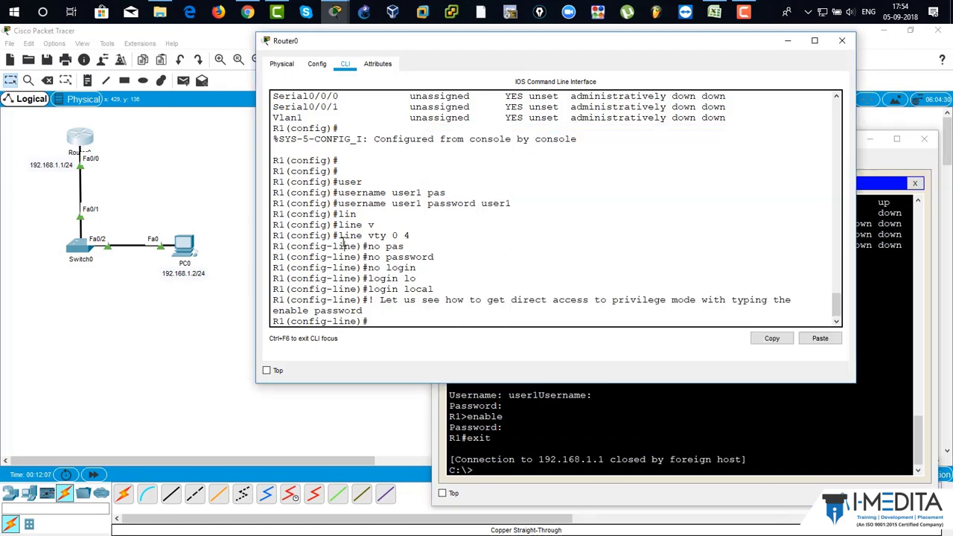
key("Return")
key("Return")
key("Return")
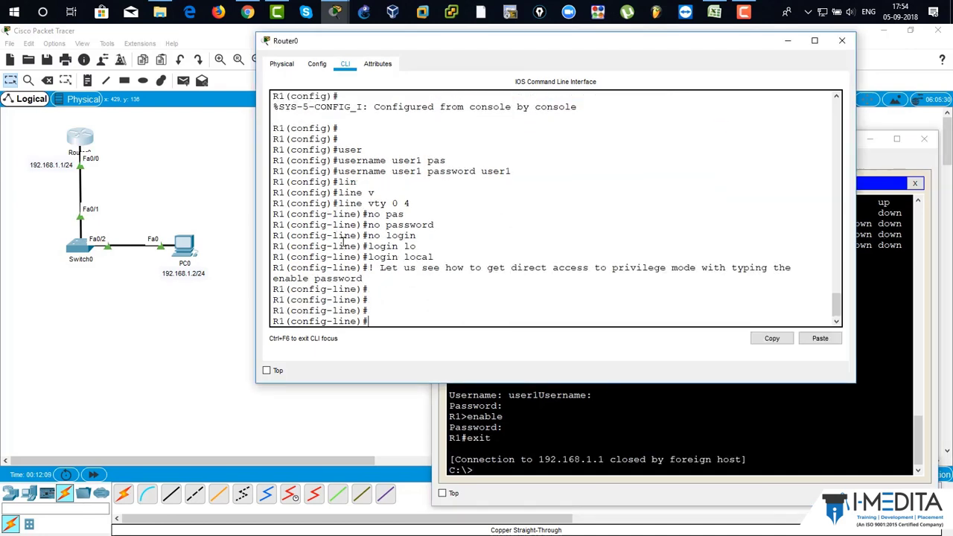
type("exit")
key("Return")
Create local user user2 with privilege 15 and its own password.
type("user")
key("Tab")
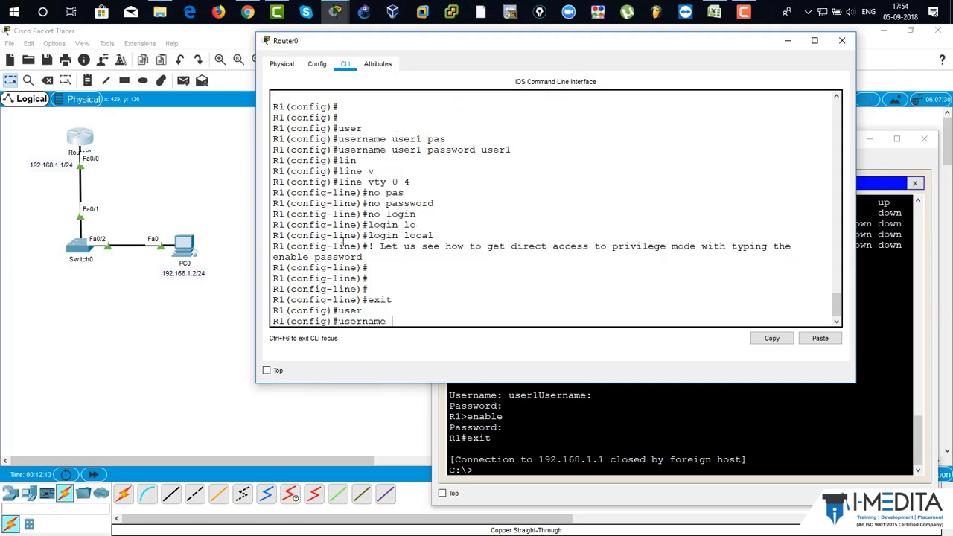
type("user2 pri")
key("Tab")
type("15")
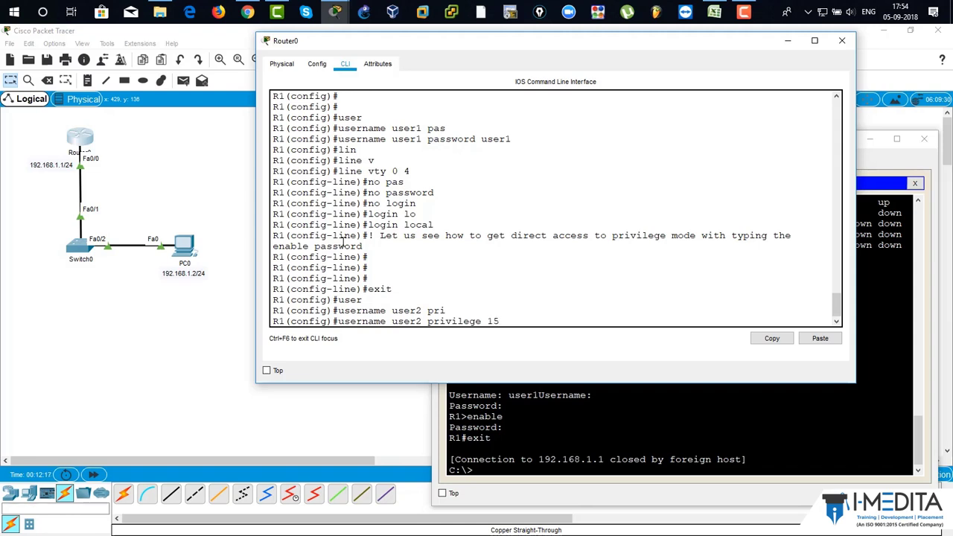
type(" pas")
key("Tab")
type("user2")
key("Return")
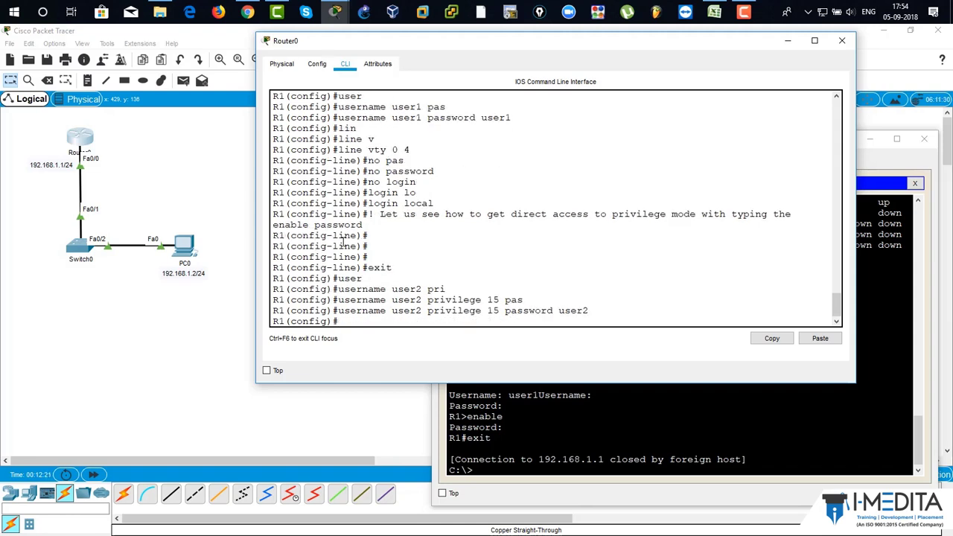
left_click(509, 427)
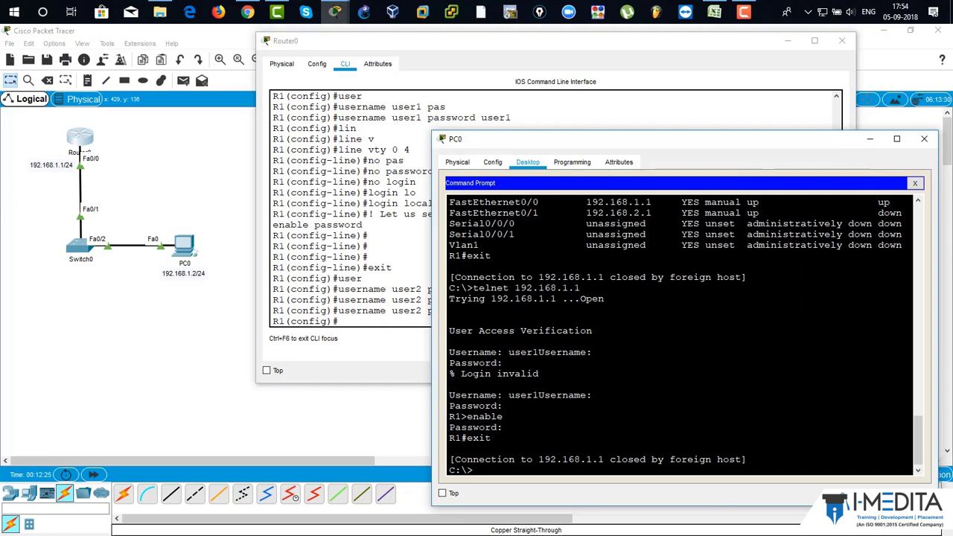
Telnet to 192.168.1.1 and log in as user2 with its password.
type("telnet 192.168.1.")
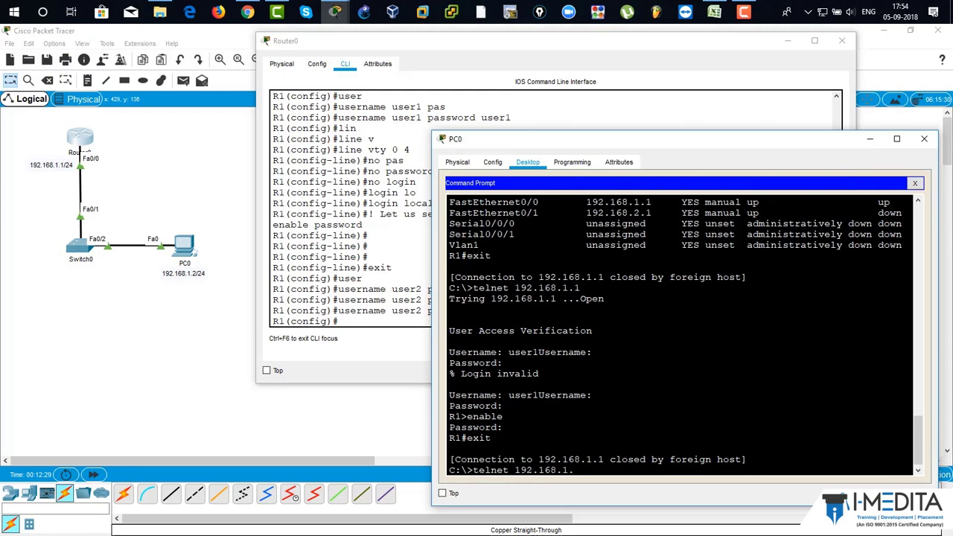
type("1")
key("Return")
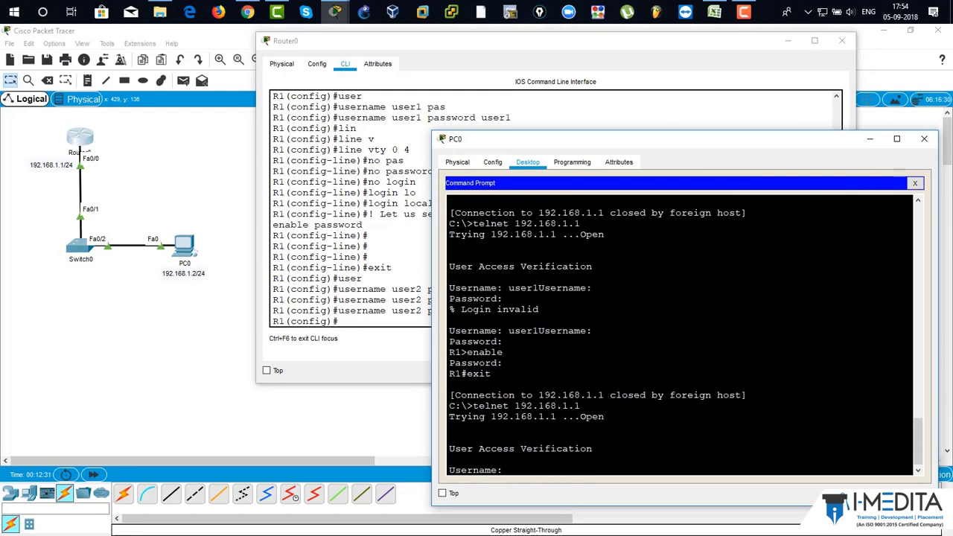
type("user2")
key("Return")
type("user2")
key("Return")
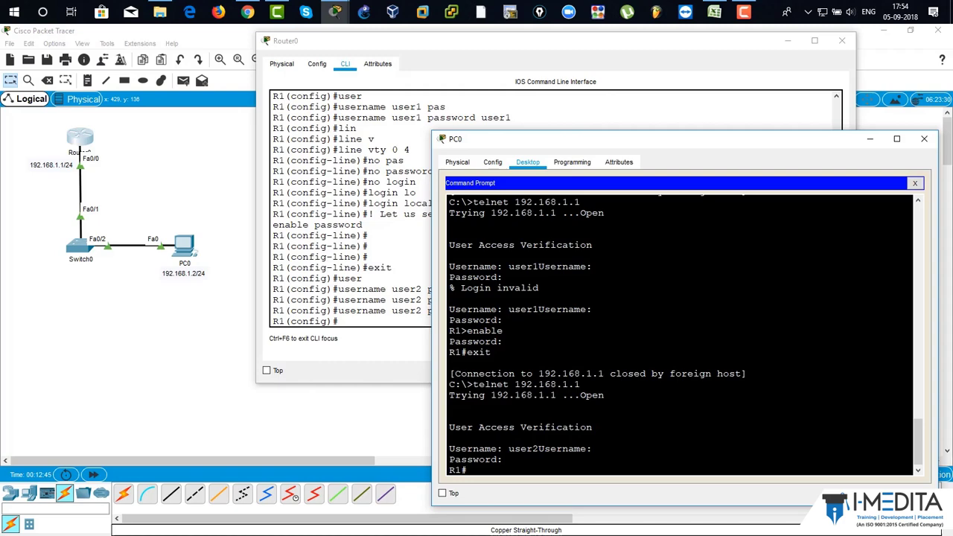
Exit configuration mode on R1 and display its running-config with show run.
left_click(406, 259)
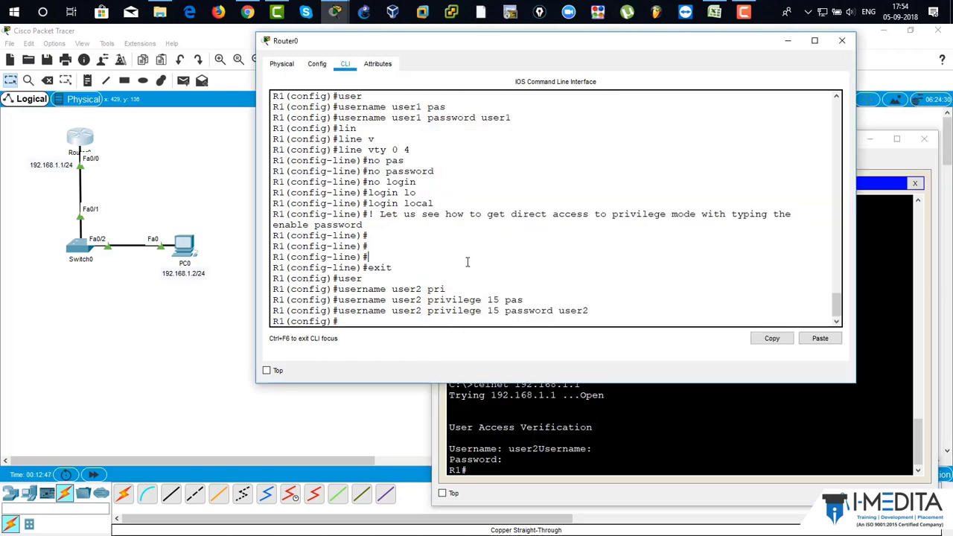
type("end")
key("Return")
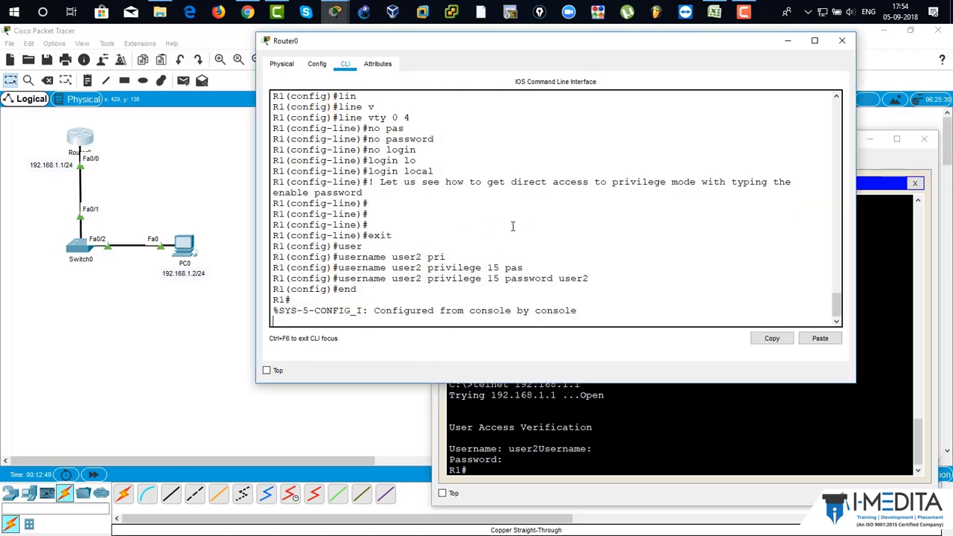
key("Return")
key("Return")
key("Return")
key("Return")
key("Return")
key("Return")
key("Return")
key("Return")
type("show run")
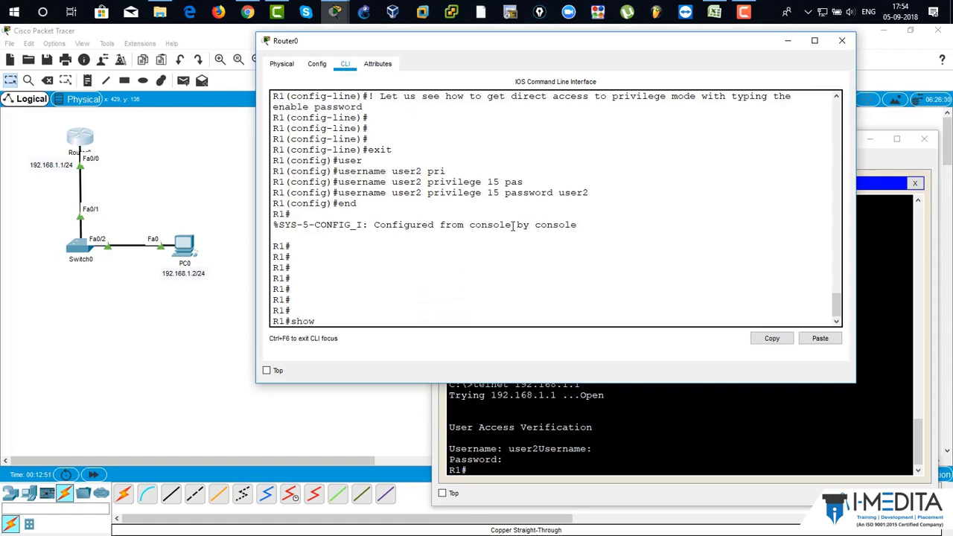
key("Tab")
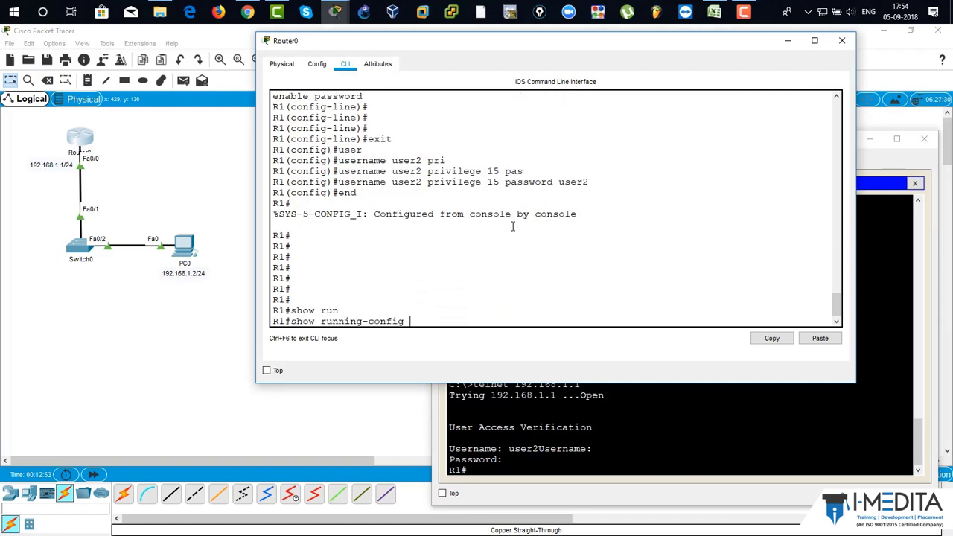
key("Return")
Page through the running-config and highlight the line vty login local entries.
key("space")
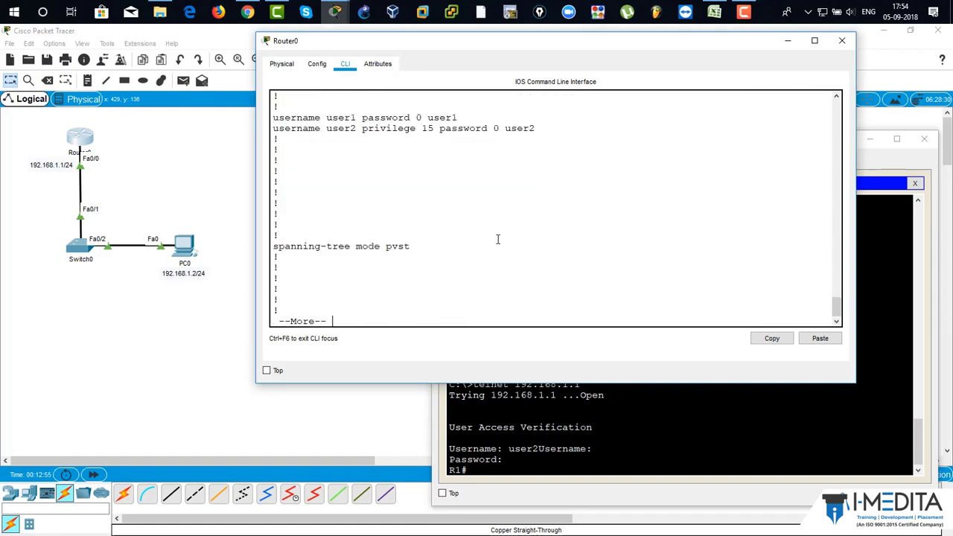
key("space")
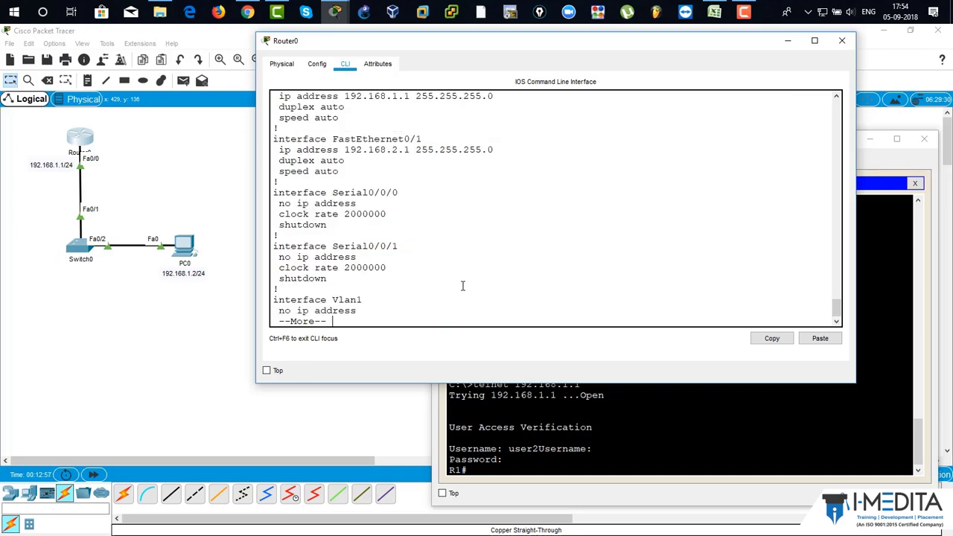
key("space")
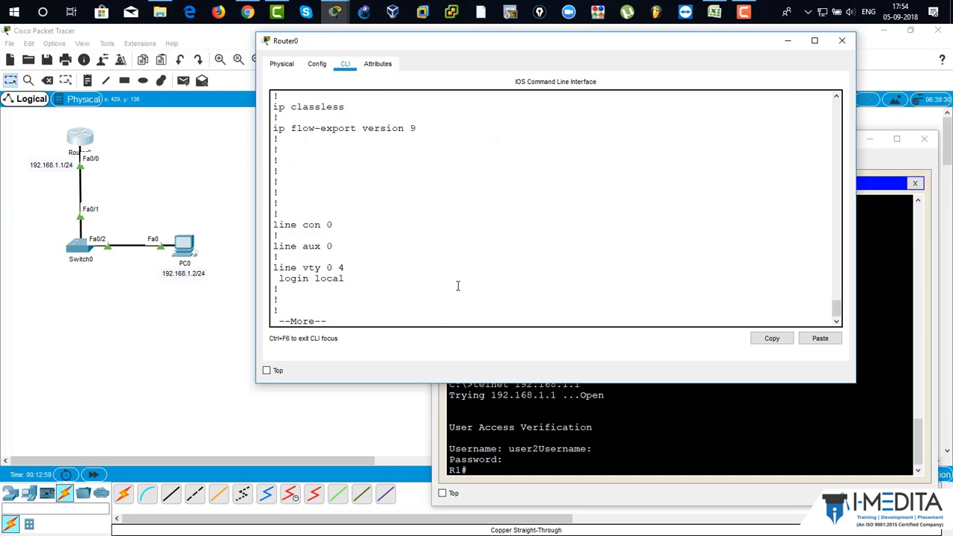
left_click_drag(274, 267, 345, 279)
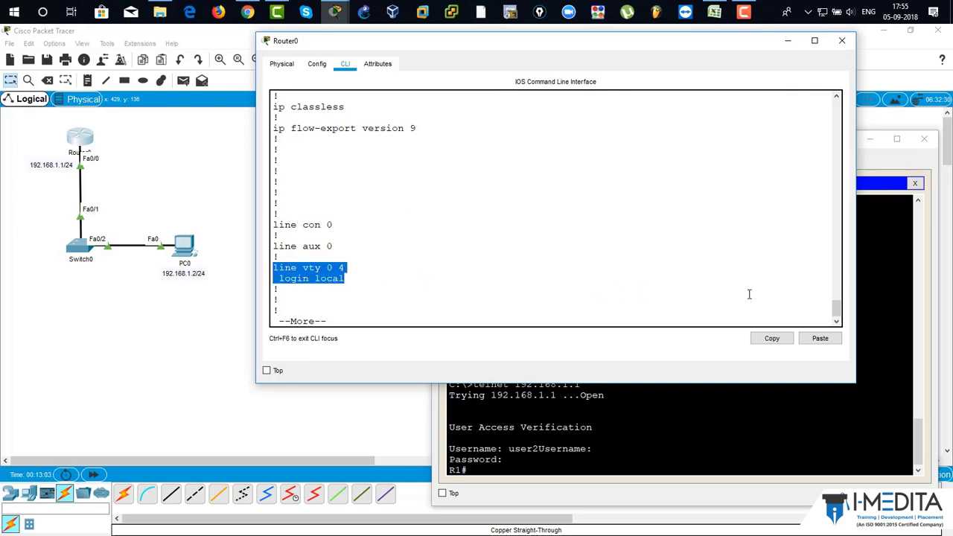
key("space")
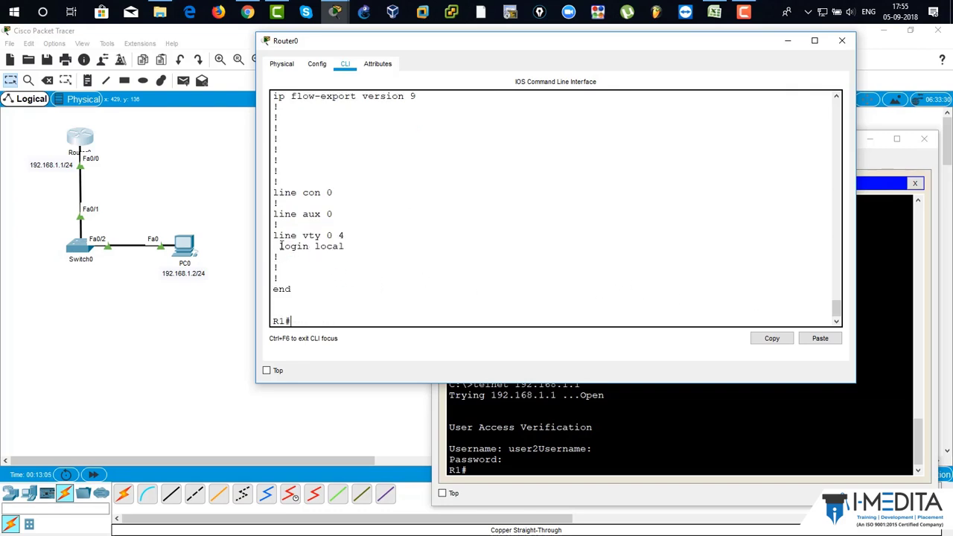
left_click_drag(274, 236, 341, 246)
scroll(681, 298, "up", 7)
scroll(676, 295, "up", 15)
scroll(663, 294, "down", 1)
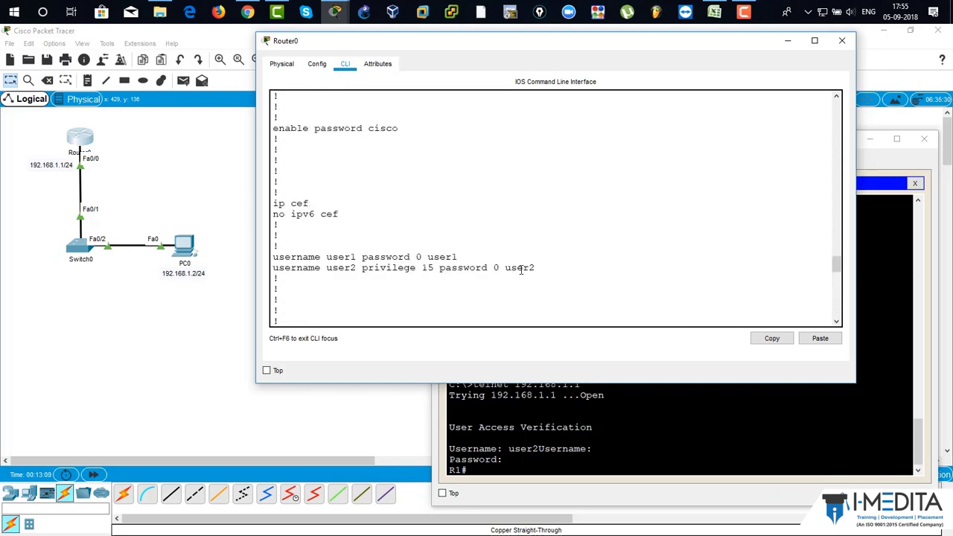
Highlight both username entries, then close the Router0 and PC0 windows.
left_click_drag(534, 268, 273, 257)
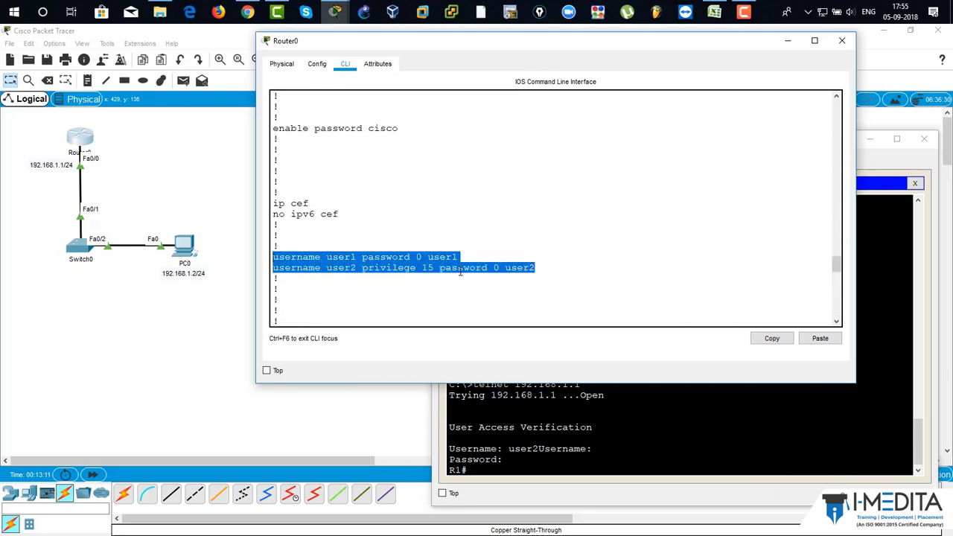
scroll(460, 272, "up", 2)
left_click_drag(402, 211, 272, 200)
left_click_drag(338, 162, 272, 158)
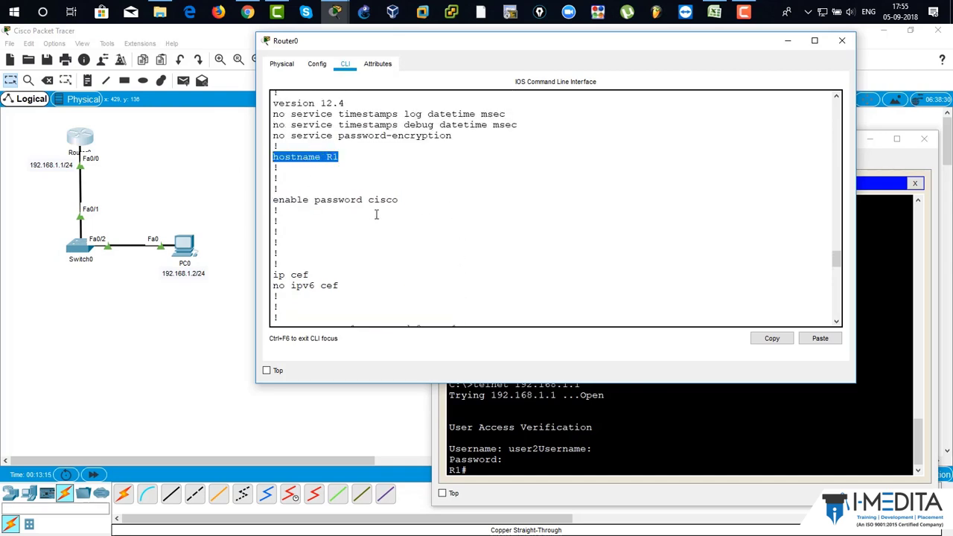
scroll(376, 215, "up", 2)
scroll(378, 216, "up", 3)
scroll(379, 213, "down", 4)
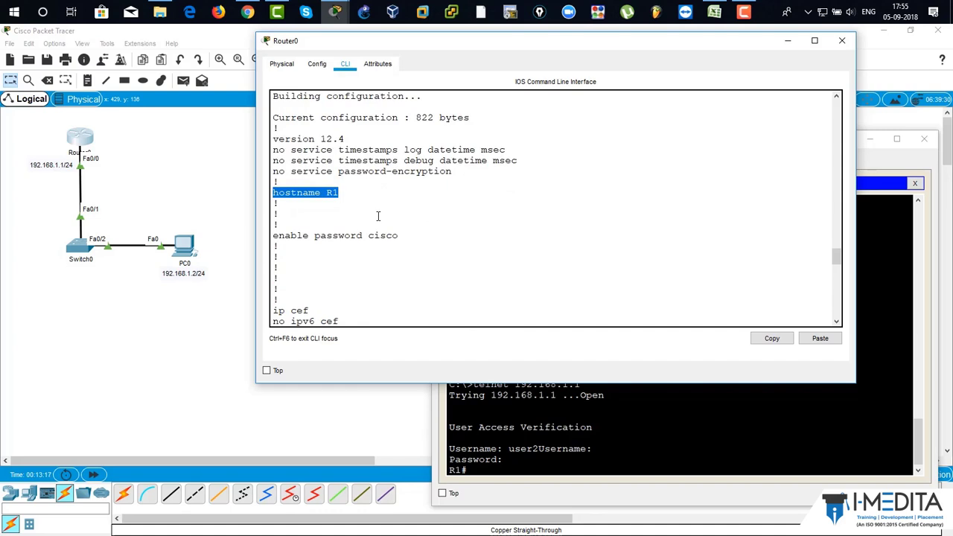
scroll(542, 213, "up", 1)
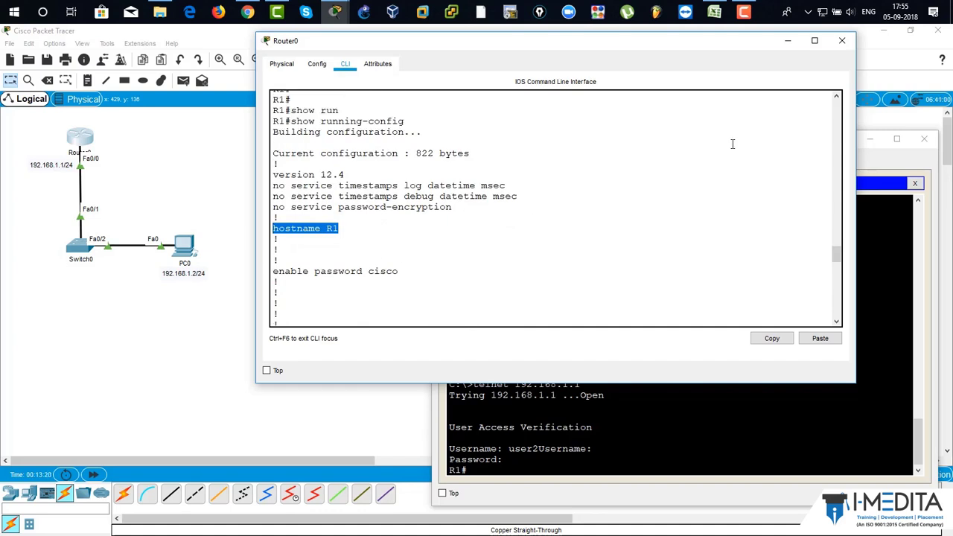
left_click(841, 40)
left_click(923, 140)
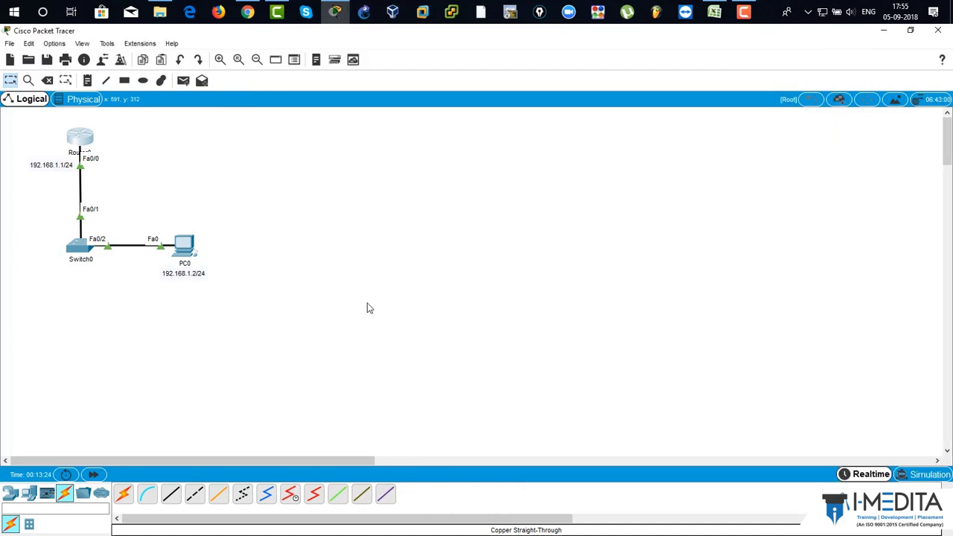